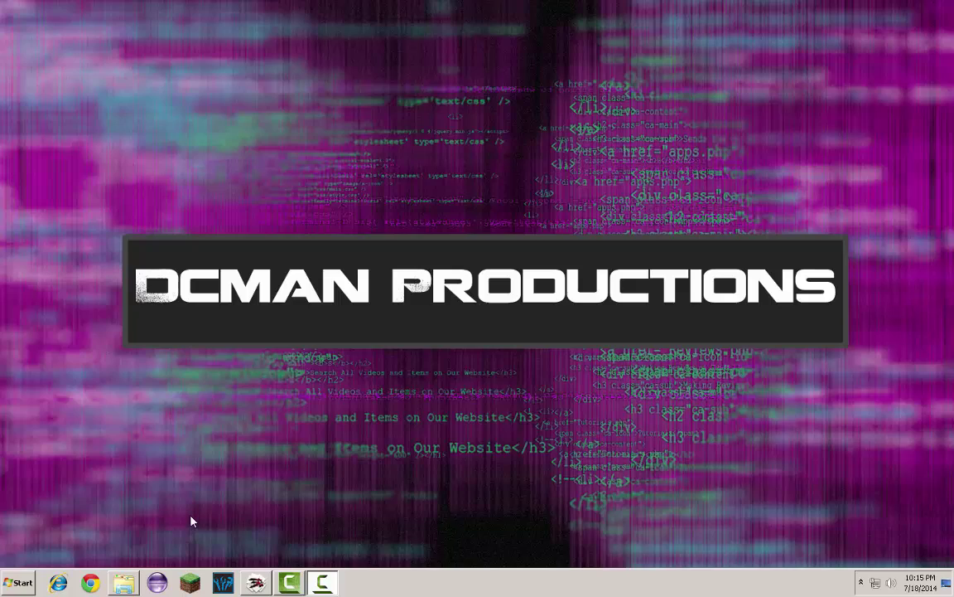
click(123, 583)
double_click(387, 225)
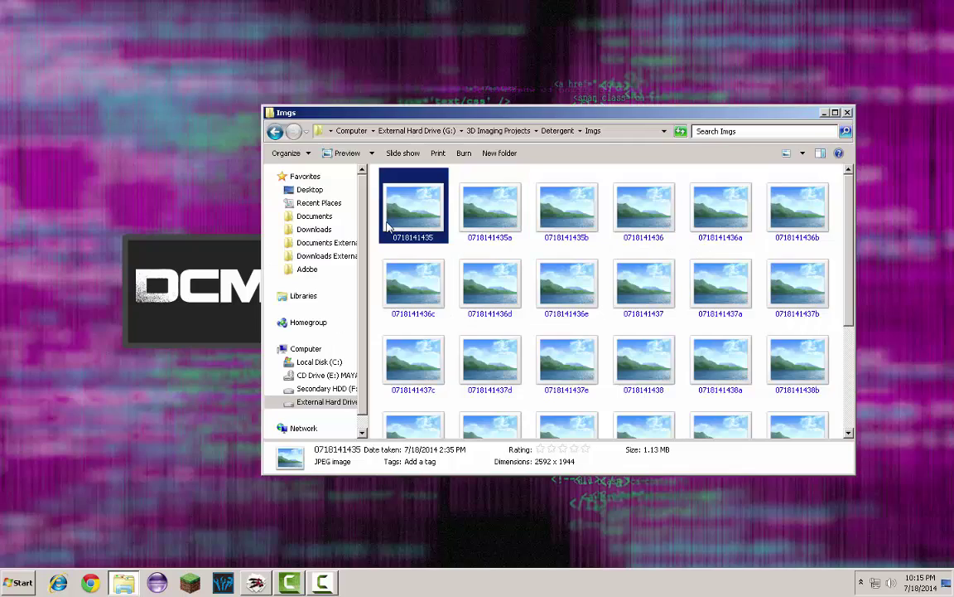
key(Right)
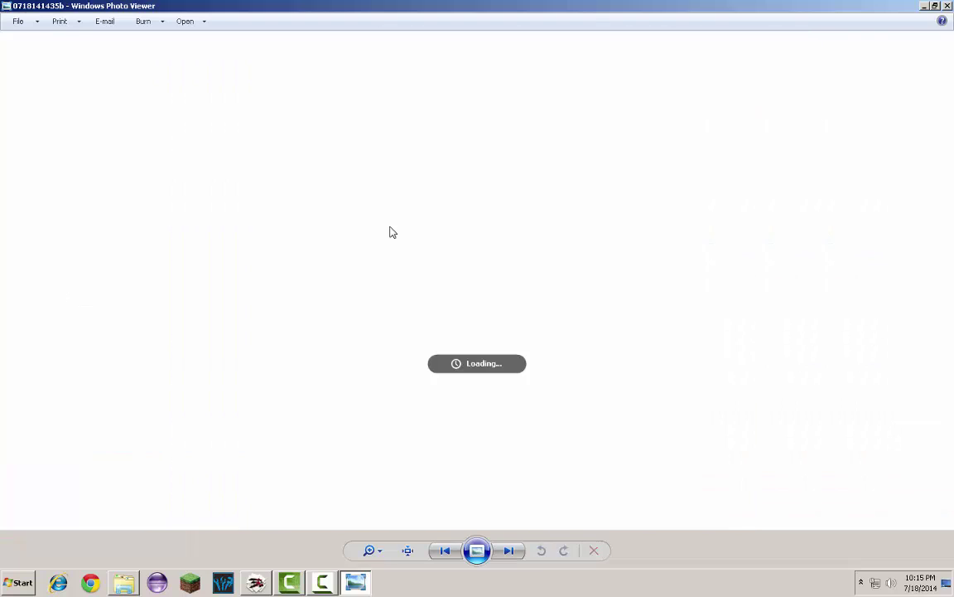
key(Right)
key(Right)
key(Right)
key(Right)
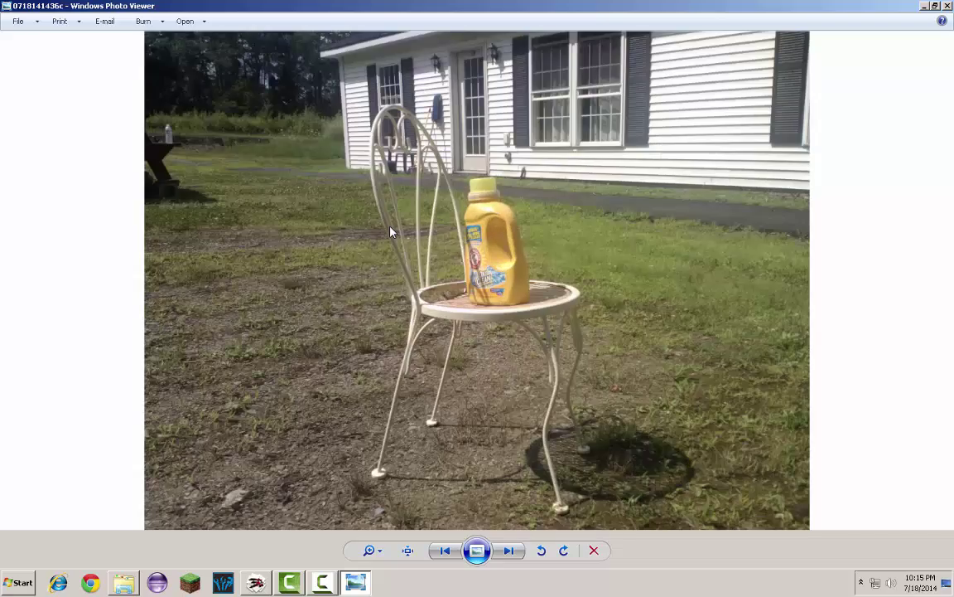
key(Right)
key(Right)
key(Right)
key(Right)
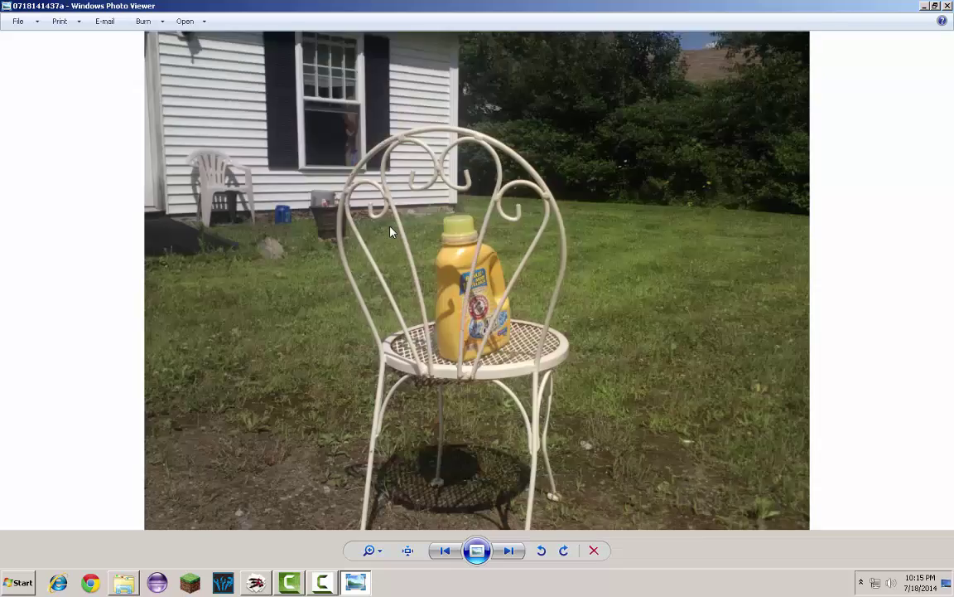
key(Right)
key(Right)
key(Right)
key(Right)
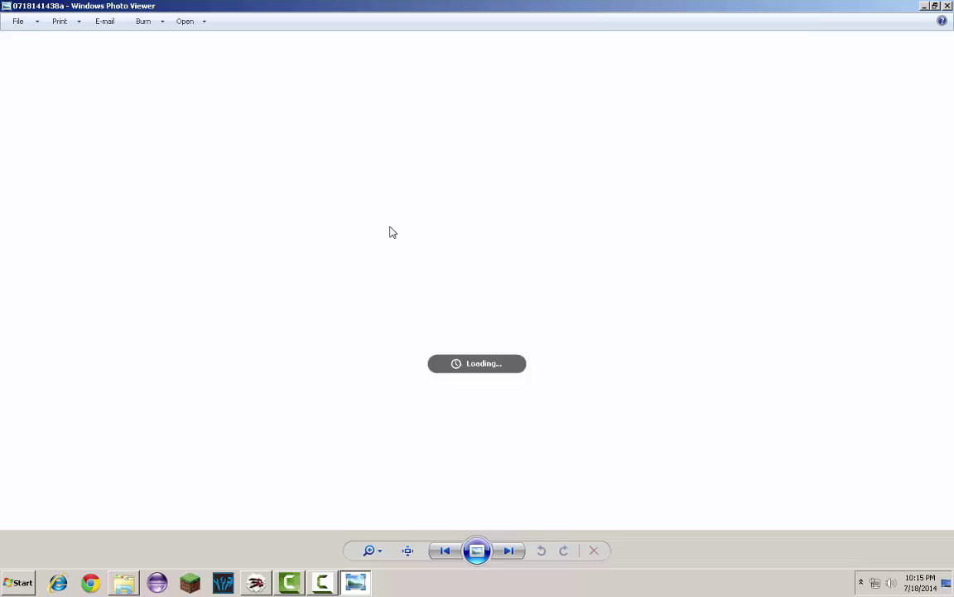
key(Right)
key(Right)
key(Right)
key(Right)
key(Right)
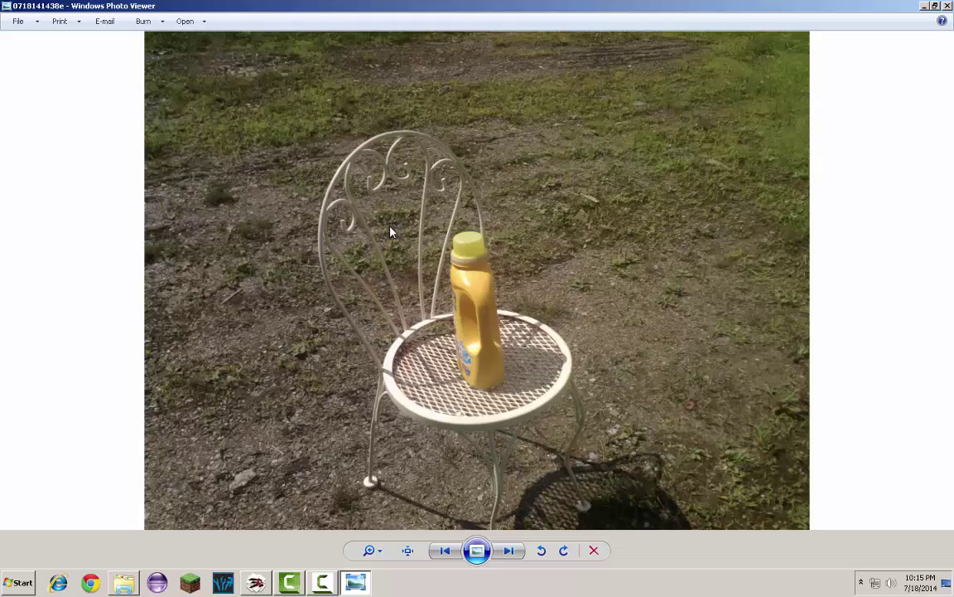
key(Right)
key(Right)
key(Right)
key(Right)
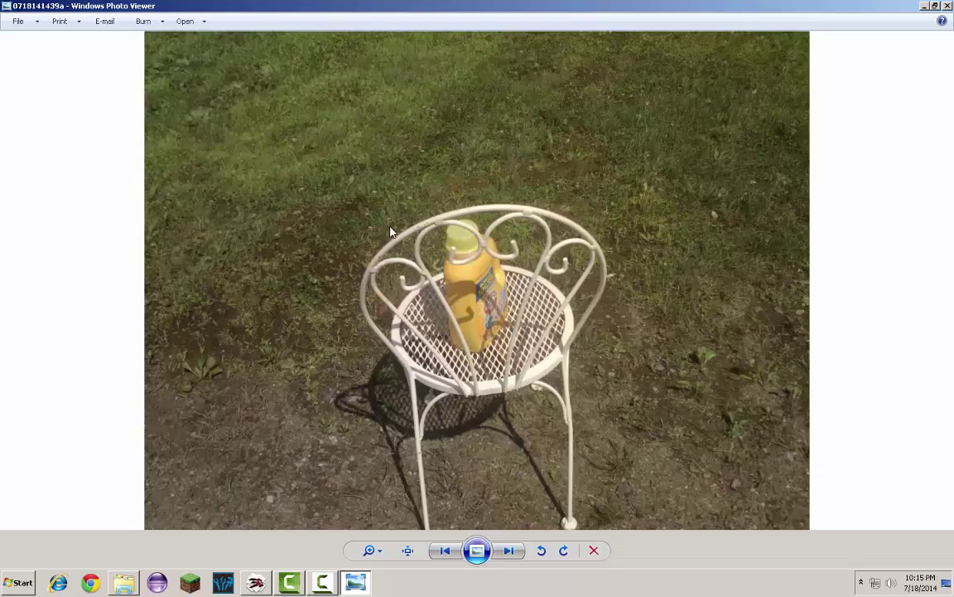
key(Right)
key(Right)
key(Right)
key(Right)
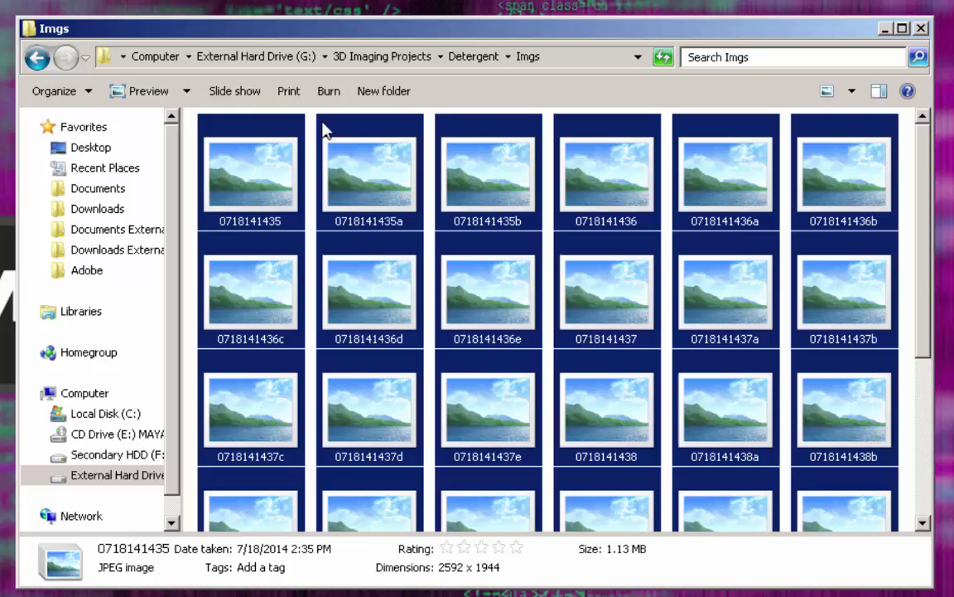
click(292, 496)
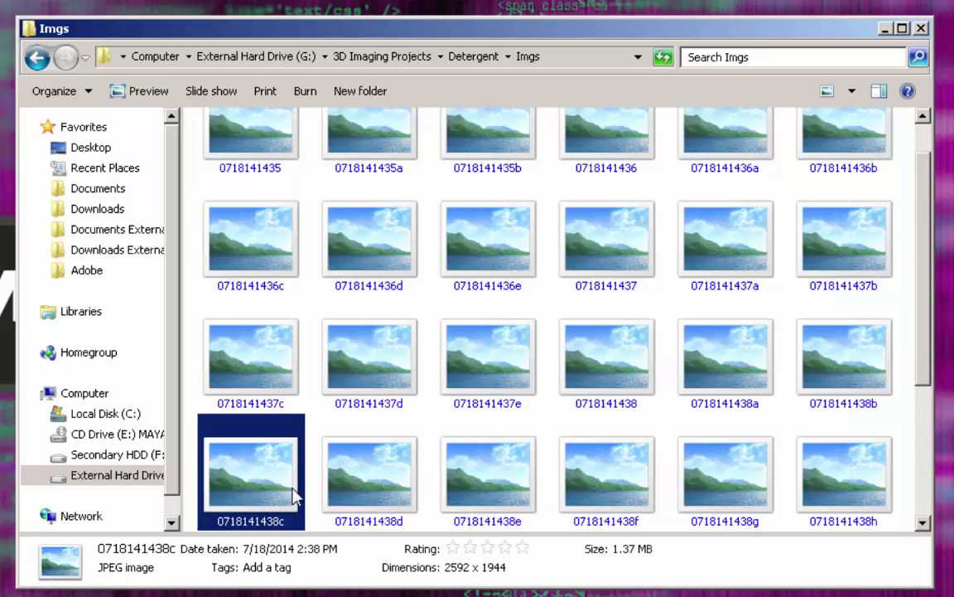
scroll(258, 331, up, 1)
- Scroll the Catch page and highlight the Free PC download heading and Download link
click(206, 160)
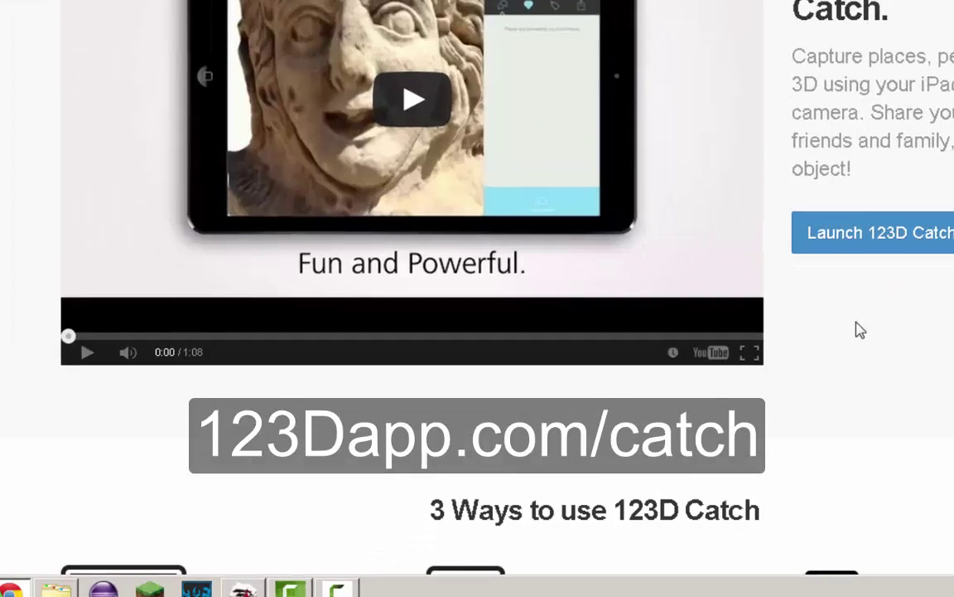
scroll(709, 391, down, 5)
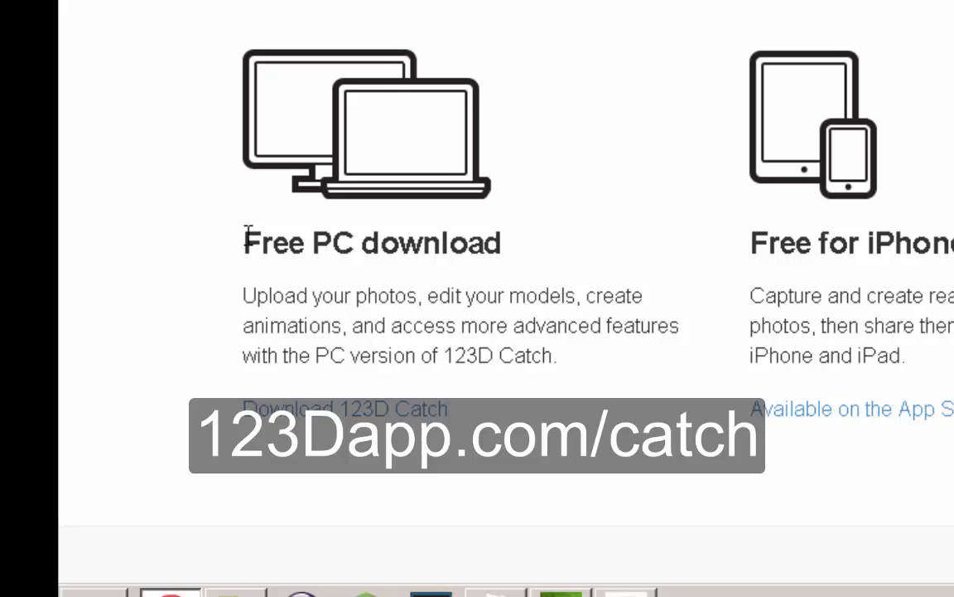
drag(344, 76, 670, 115)
click(568, 179)
drag(237, 421, 441, 421)
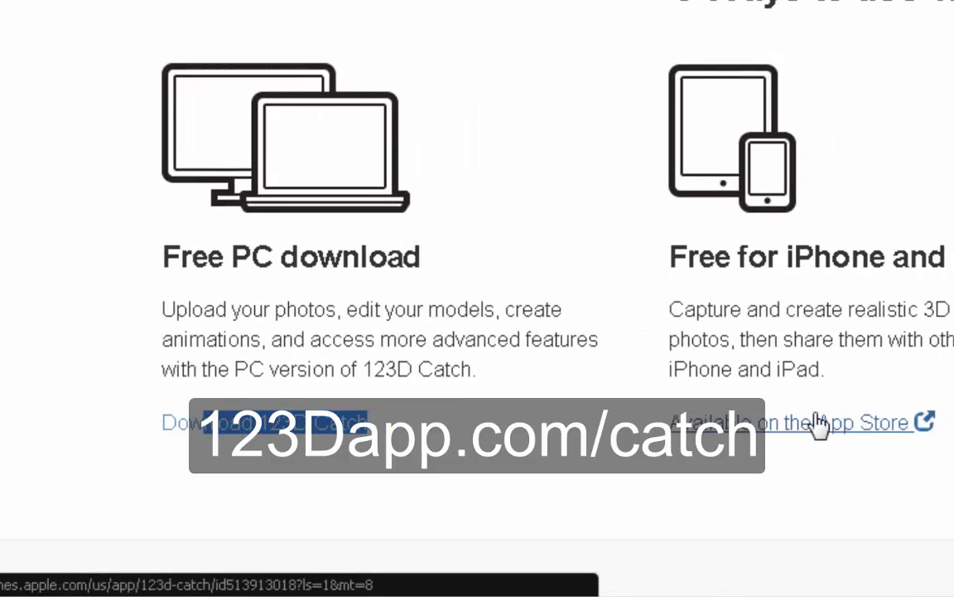
- Highlight the Free for iPhone and iPad heading and the Launch and Capture descriptions
drag(908, 337, 890, 337)
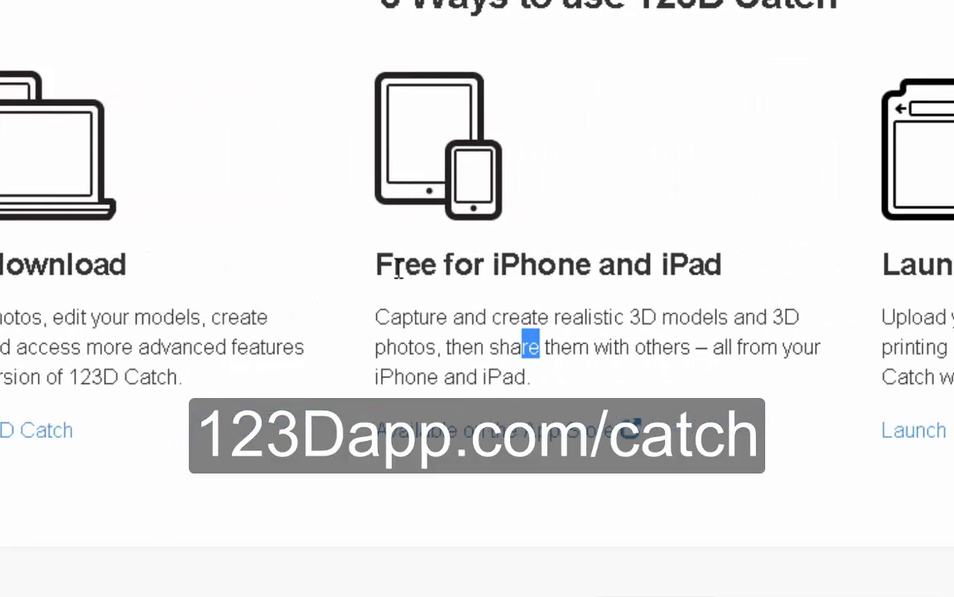
drag(396, 266, 672, 263)
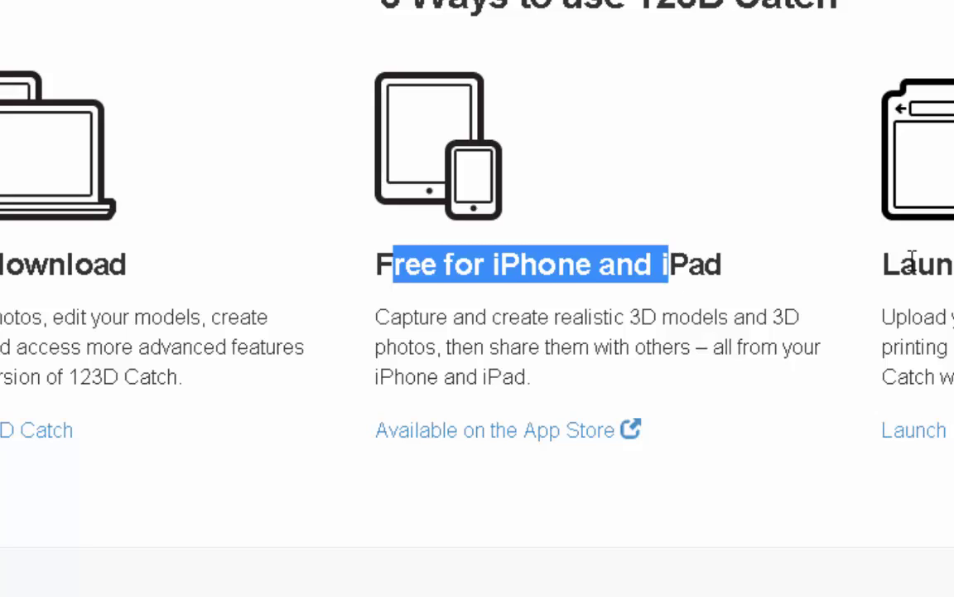
drag(915, 264, 953, 320)
click(945, 319)
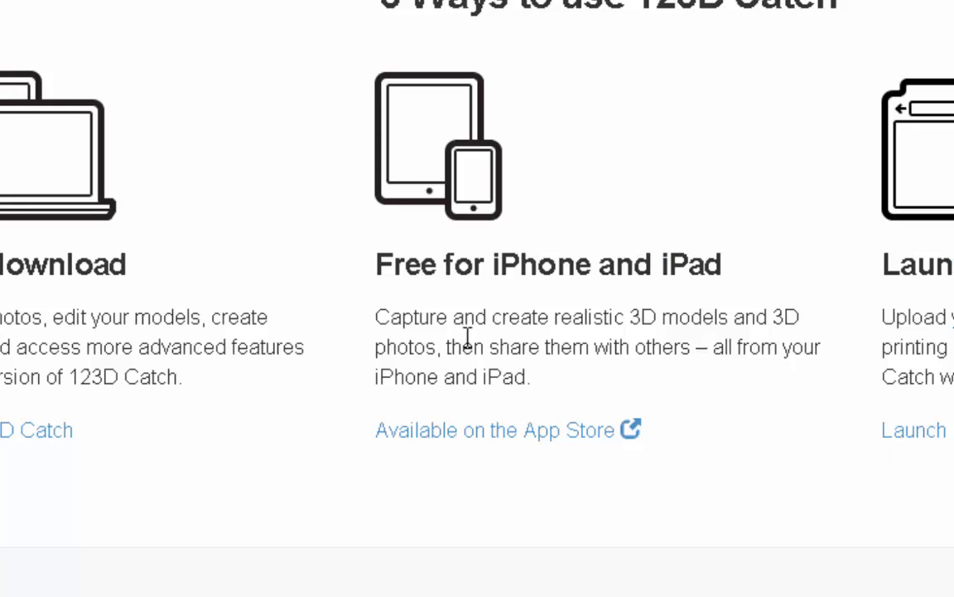
drag(409, 314, 593, 305)
drag(673, 254, 529, 255)
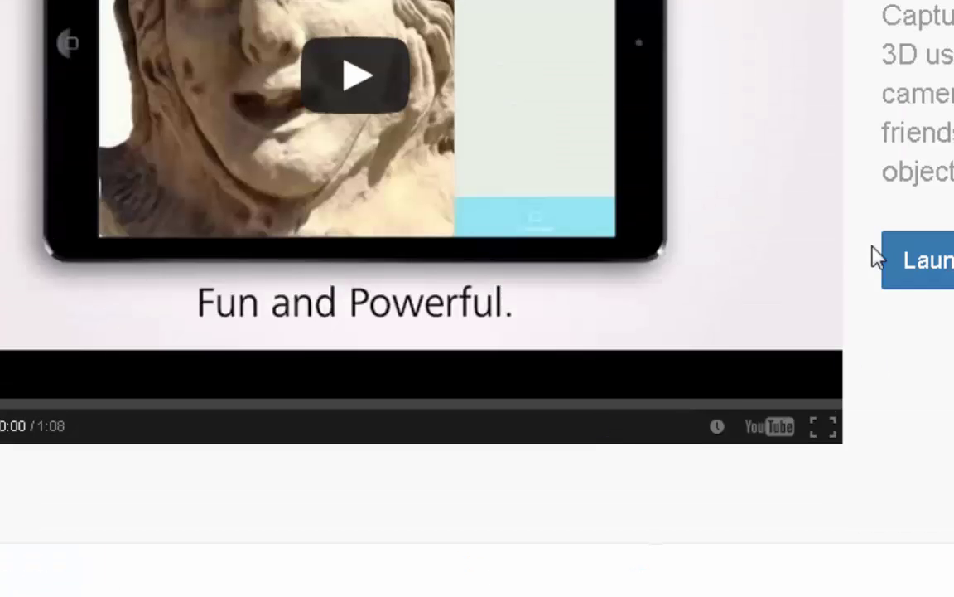
- Scroll the rest of the page and bring up the desktop Get Started screen
scroll(137, 430, down, 5)
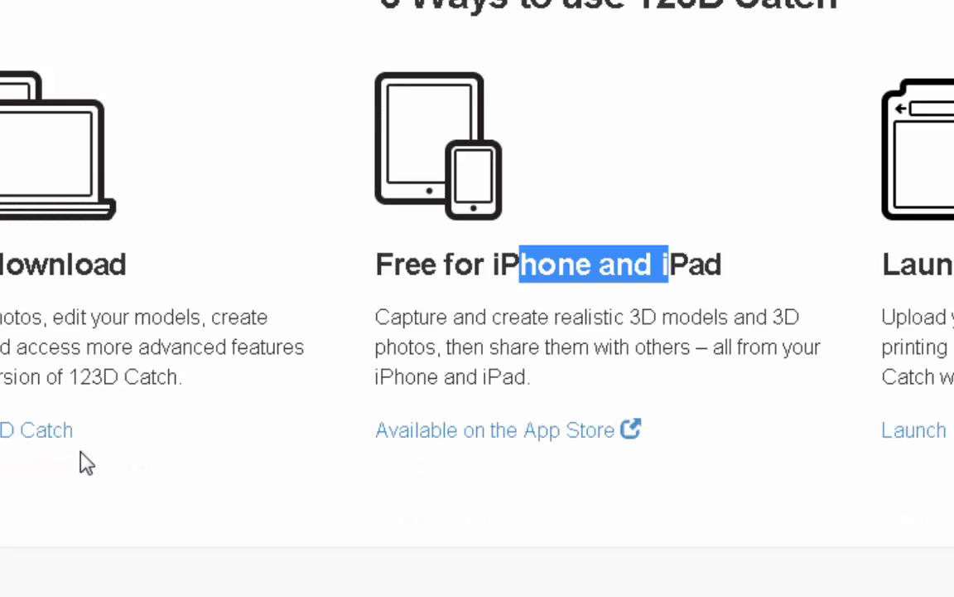
scroll(87, 463, down, 5)
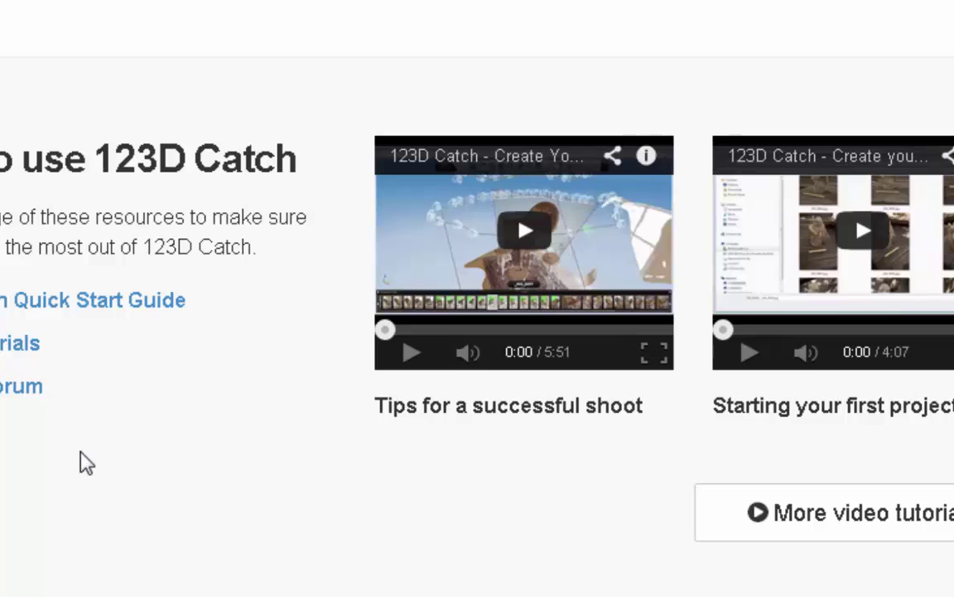
scroll(87, 463, down, 5)
scroll(87, 463, up, 5)
scroll(87, 463, up, 5)
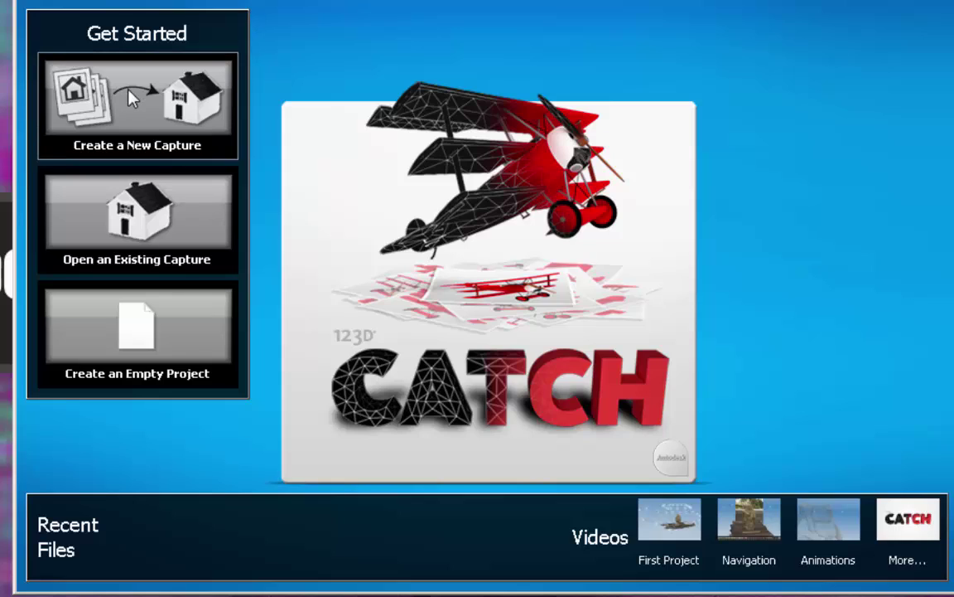
- Start a new capture and browse to 3D Imaging Projects > Detergent > Imgs
click(104, 127)
drag(170, 19, 507, 21)
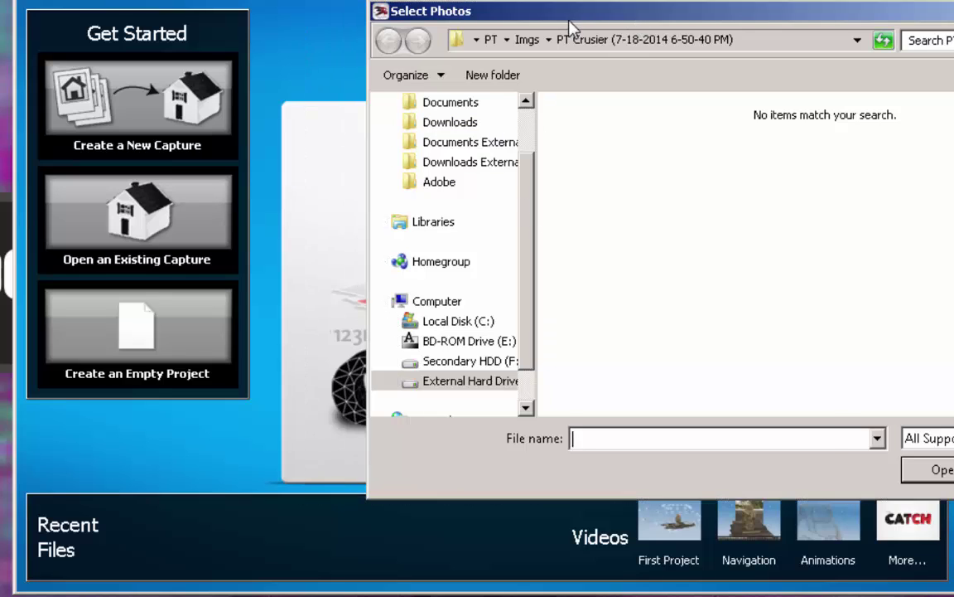
drag(570, 21, 503, 22)
click(409, 40)
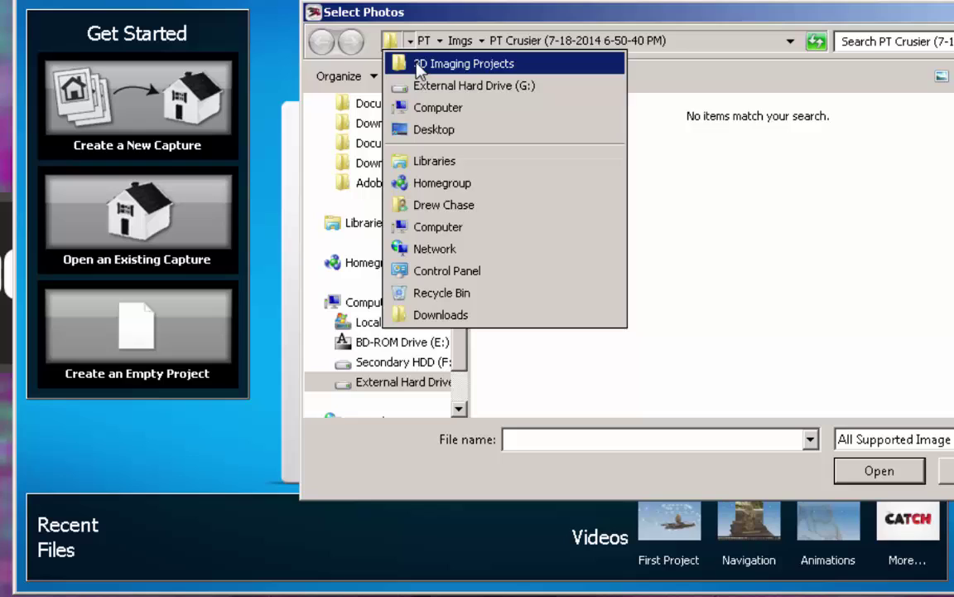
click(418, 66)
double_click(518, 136)
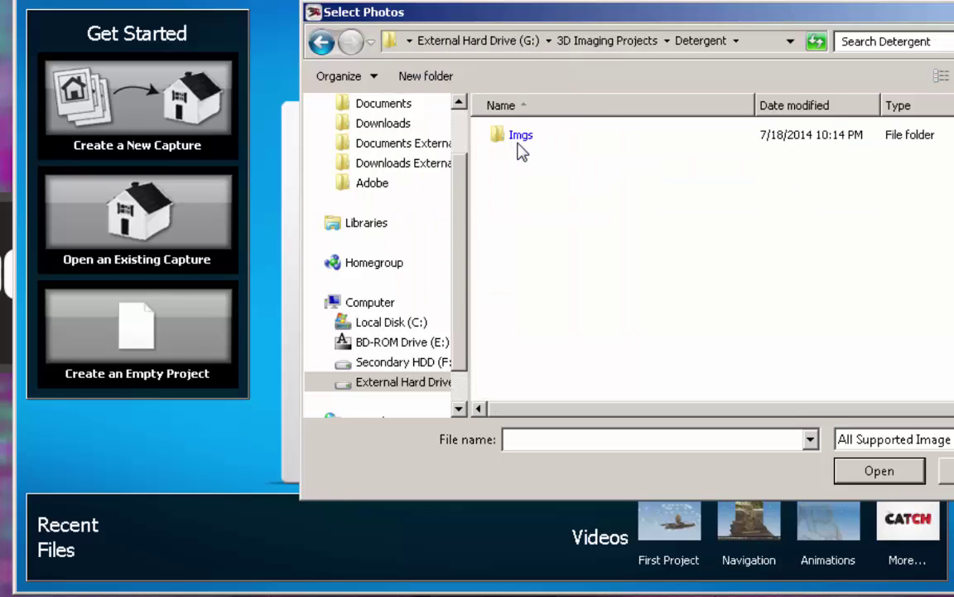
drag(576, 13, 439, 11)
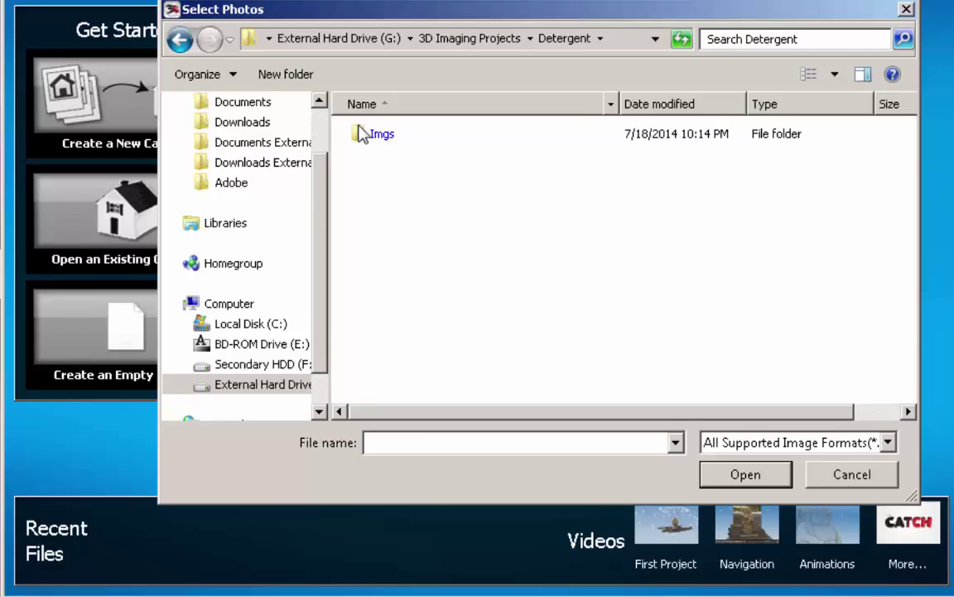
double_click(362, 135)
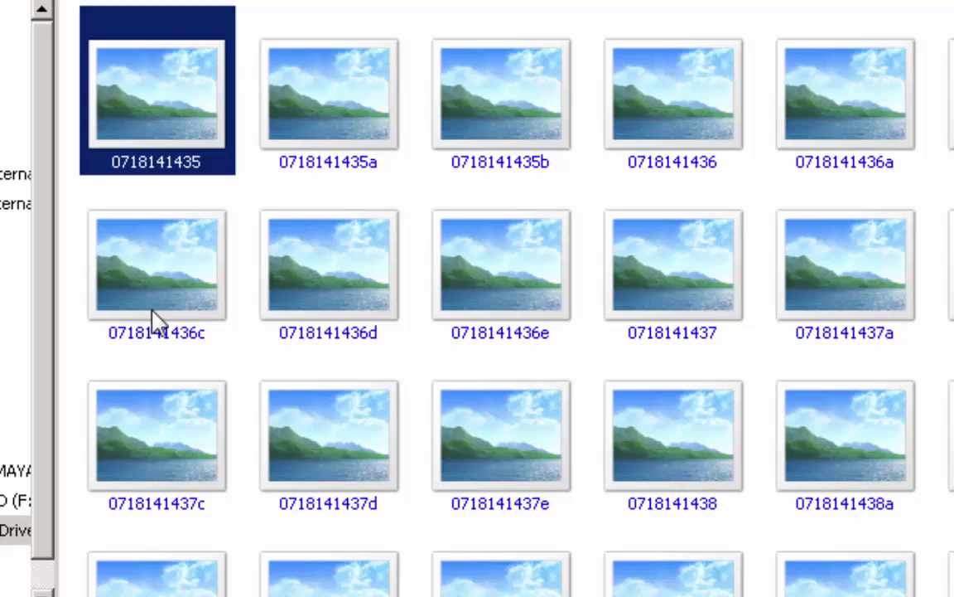
- Select all 31 detergent photos in the Imgs folder for upload
scroll(154, 320, down, 3)
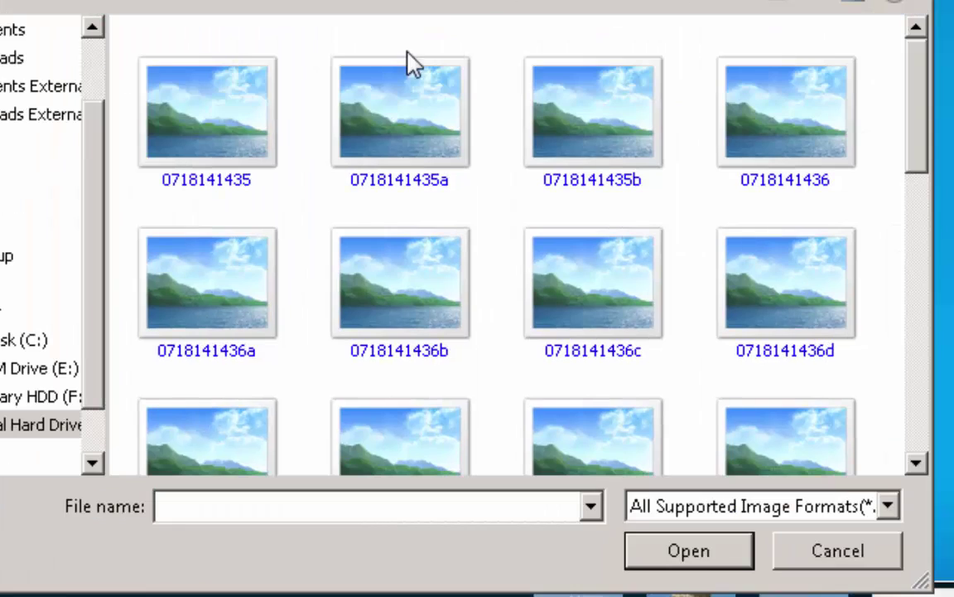
click(251, 129)
key(ctrl+a)
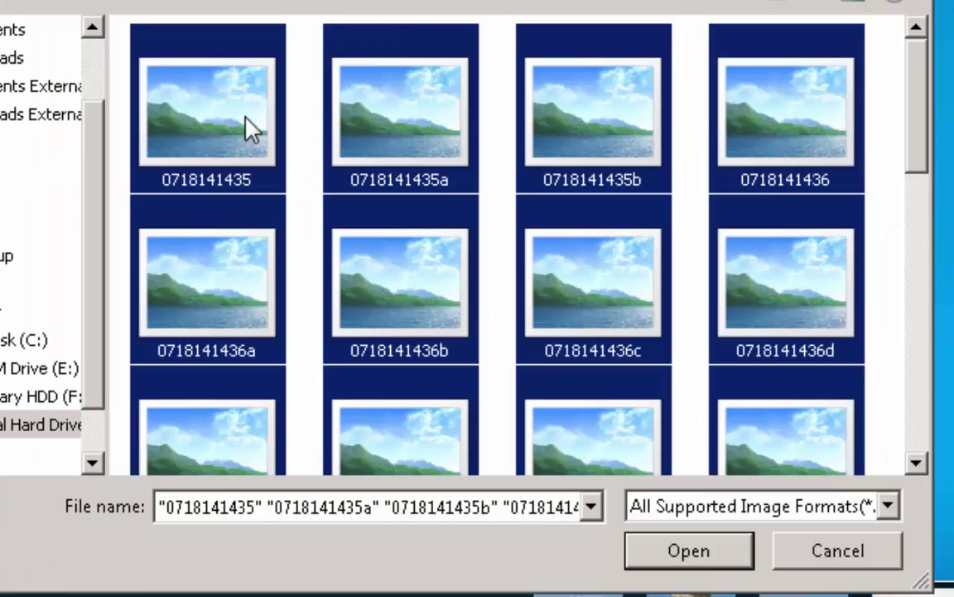
click(257, 105)
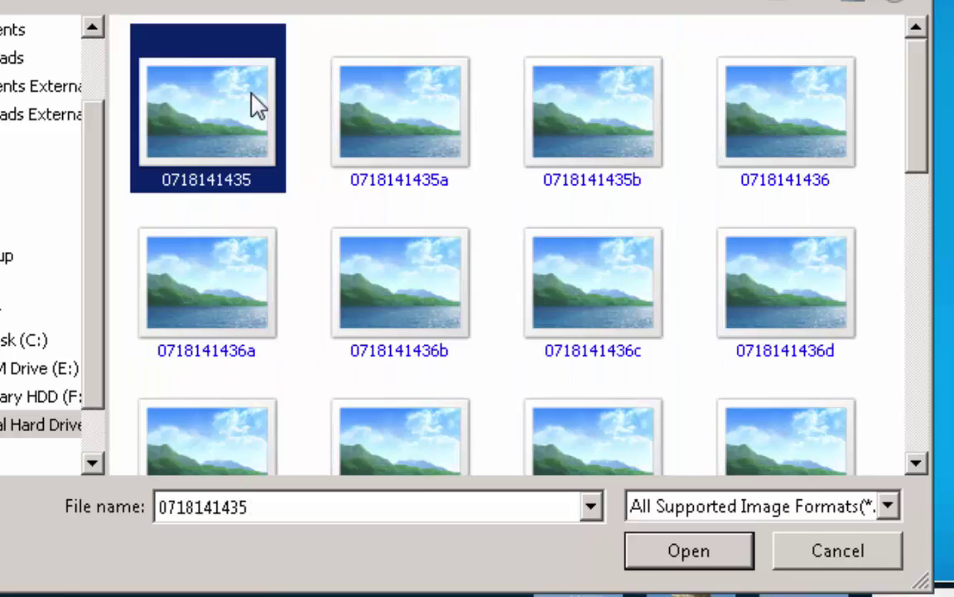
key(ctrl+a)
click(181, 105)
right_click(179, 106)
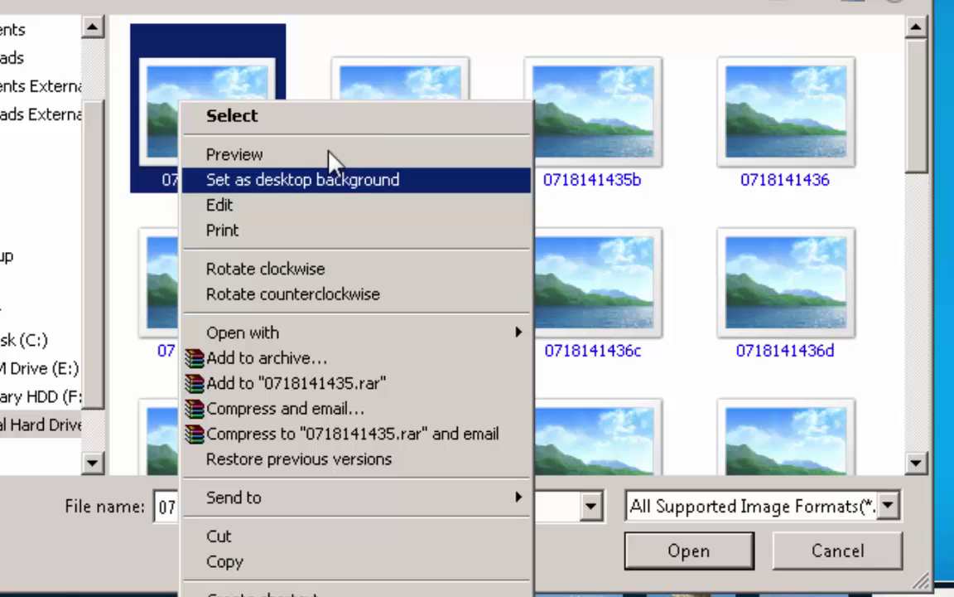
click(308, 56)
click(225, 93)
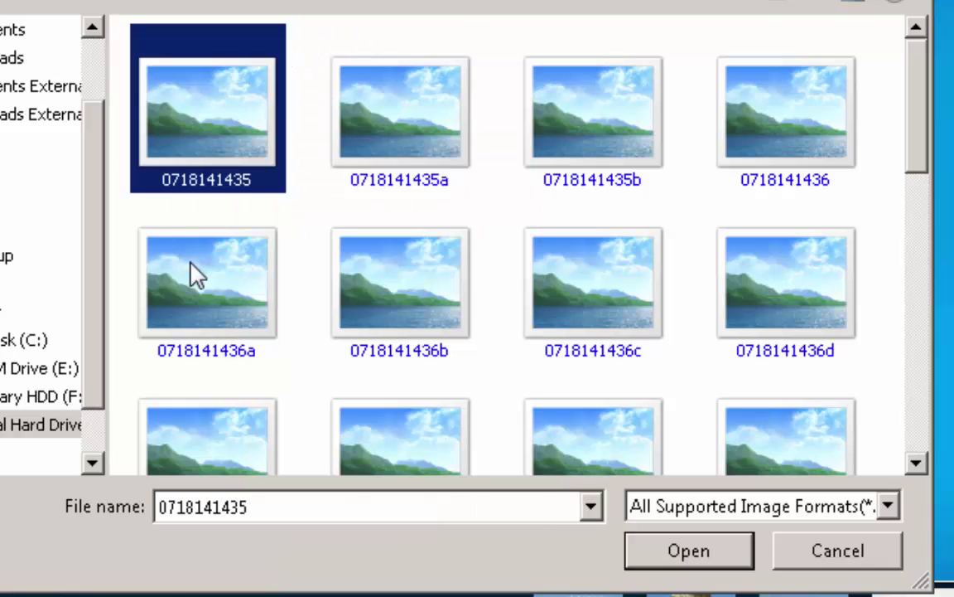
key(ctrl+a)
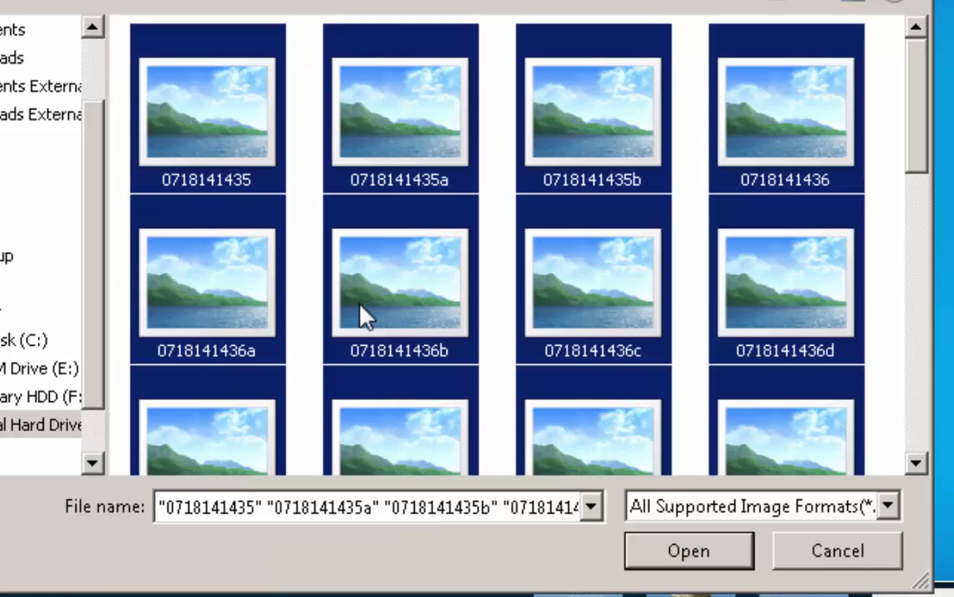
scroll(365, 310, down, 5)
scroll(373, 319, up, 5)
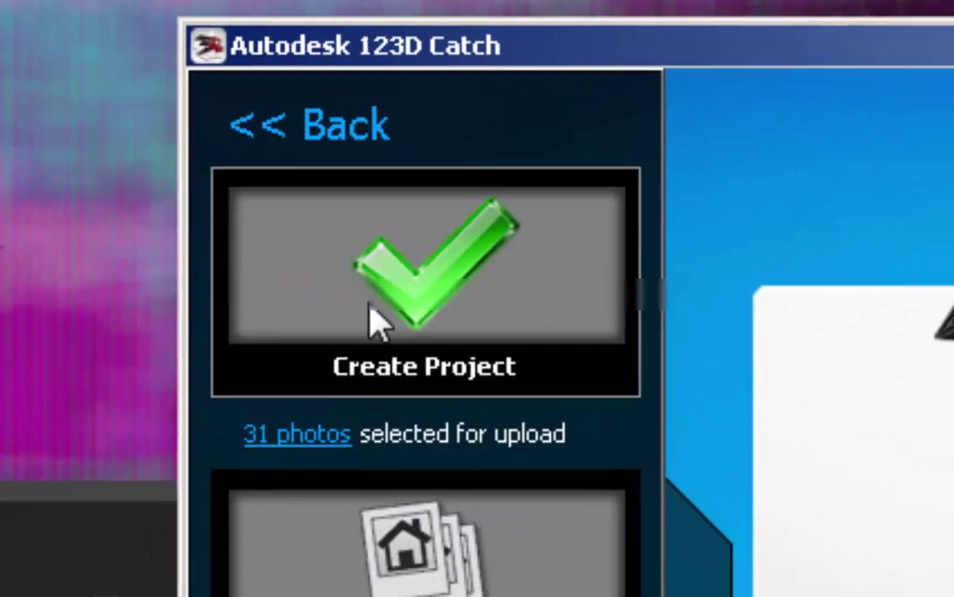
- Create the project and name the capture 'Test Capture'
click(370, 323)
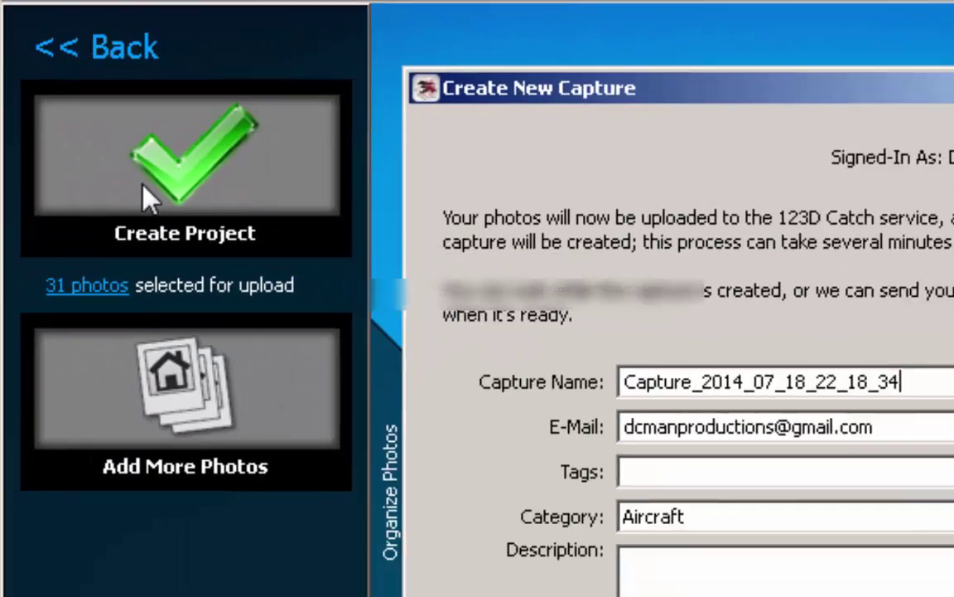
drag(607, 256, 341, 247)
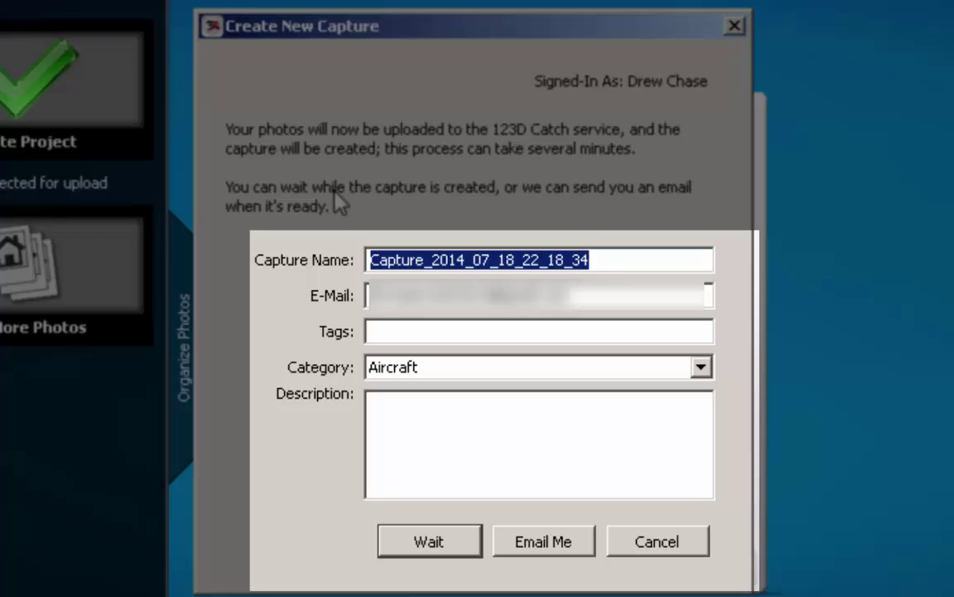
text(Test Ca)
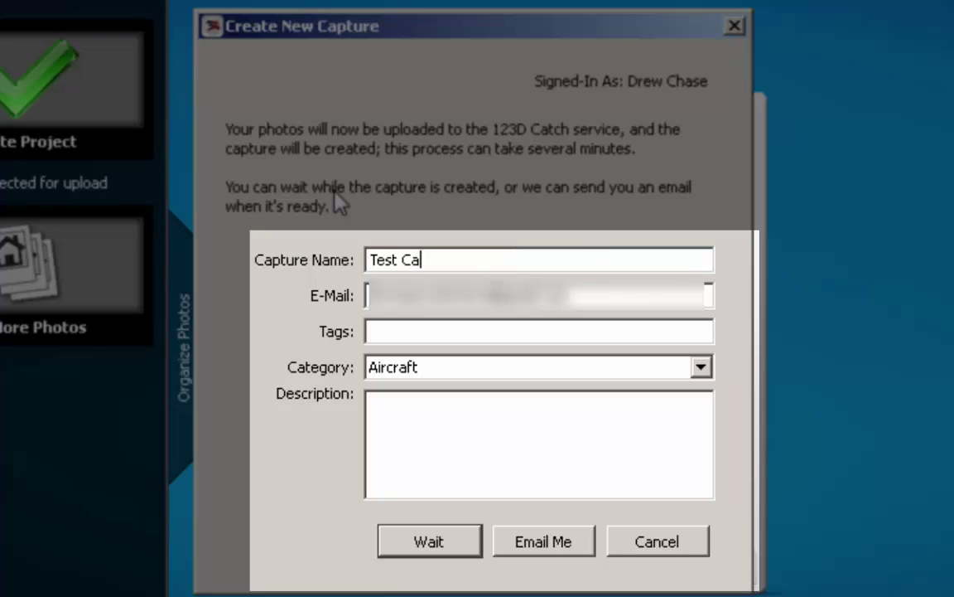
text(pt)
text(tue)
key(BackSpace)
key(BackSpace)
key(BackSpace)
key(BackSpace)
text(ture)
- Tag the capture 'Test, Youtube' and set its category to Containers
click(393, 328)
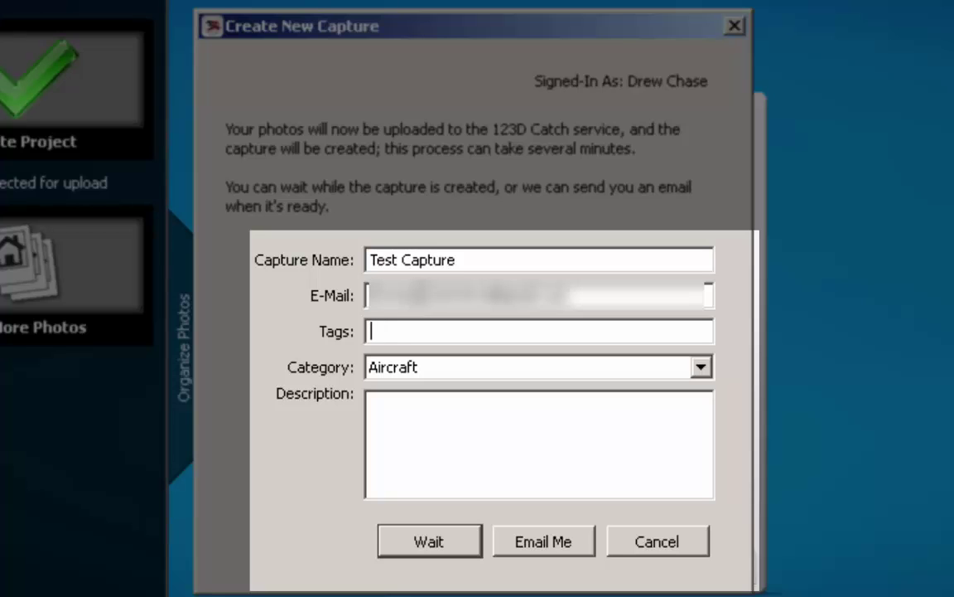
text(Test, Youtuber)
key(BackSpace)
key(BackSpace)
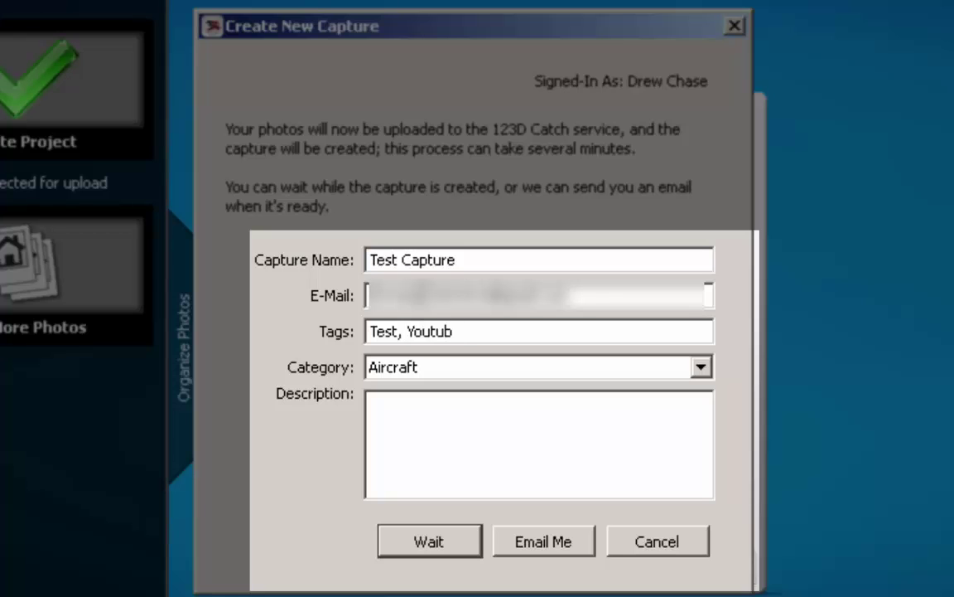
text(e)
key(Tab)
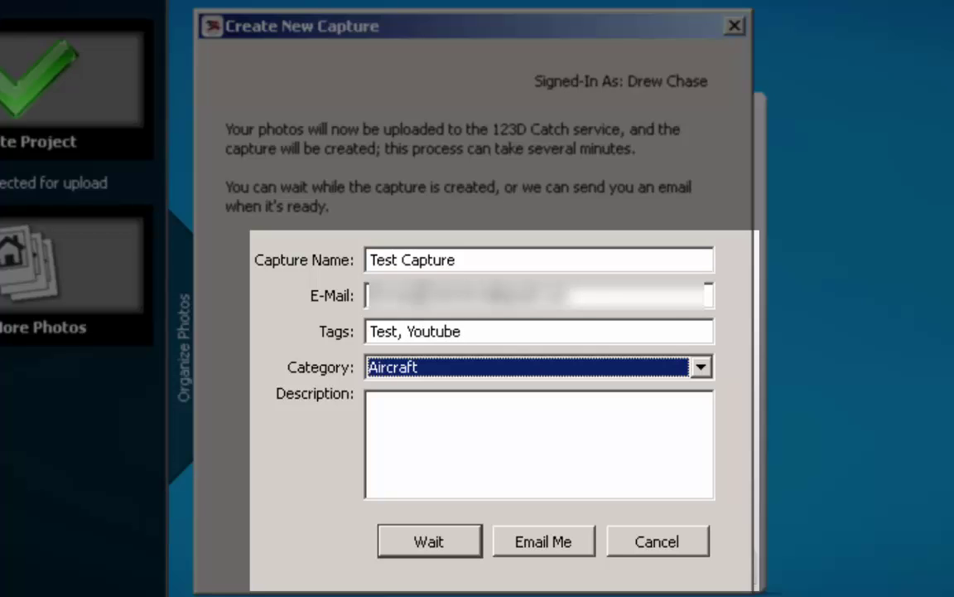
click(464, 370)
scroll(418, 510, down, 3)
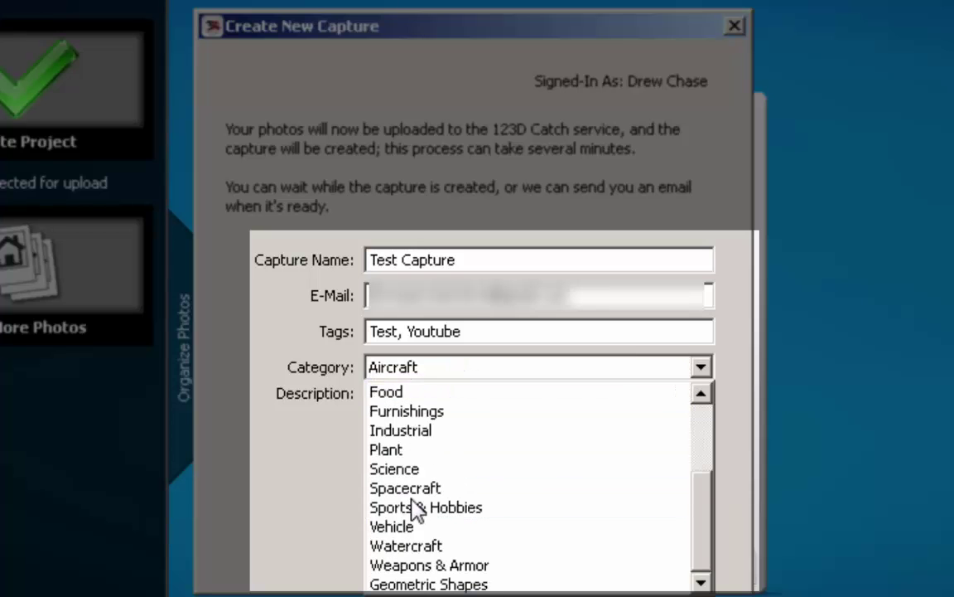
scroll(448, 564, up, 3)
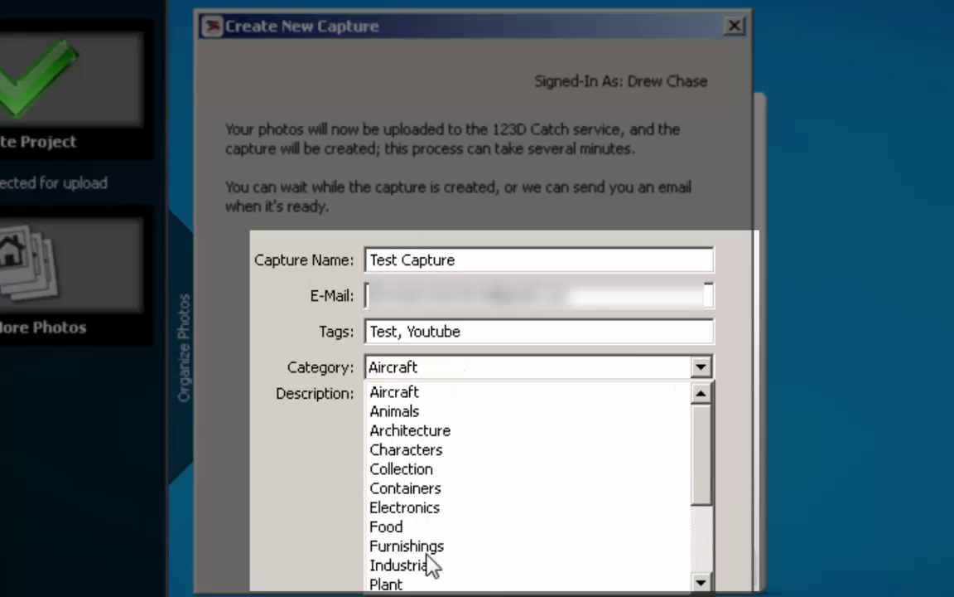
click(424, 491)
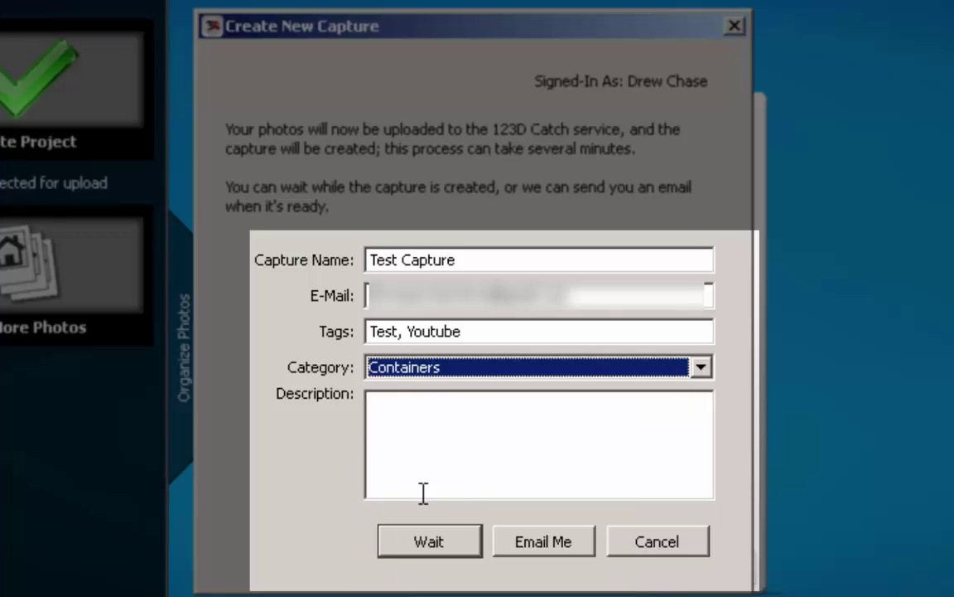
- Add the description 'Test capture for youtube'
click(421, 440)
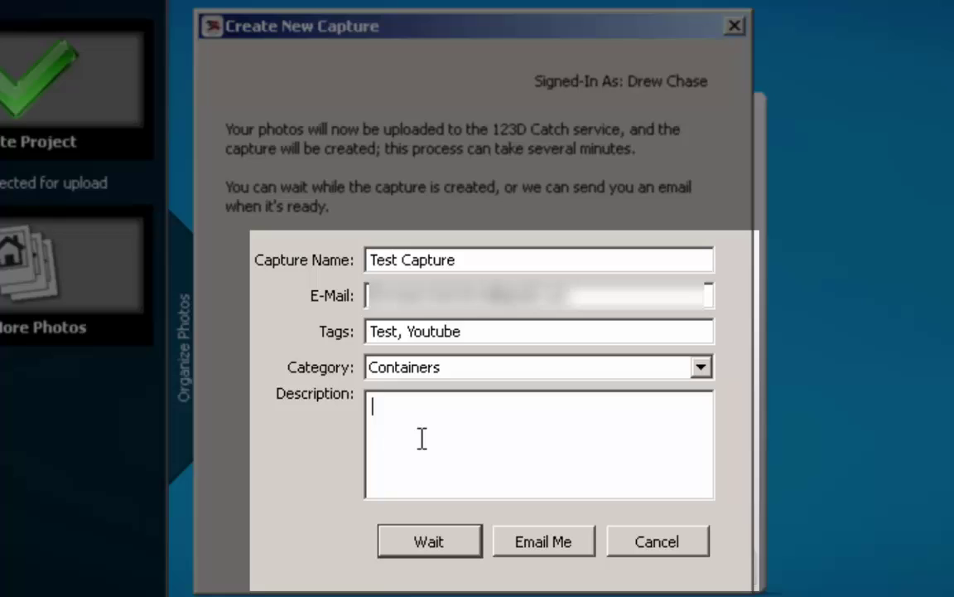
text(Test capture for youtube)
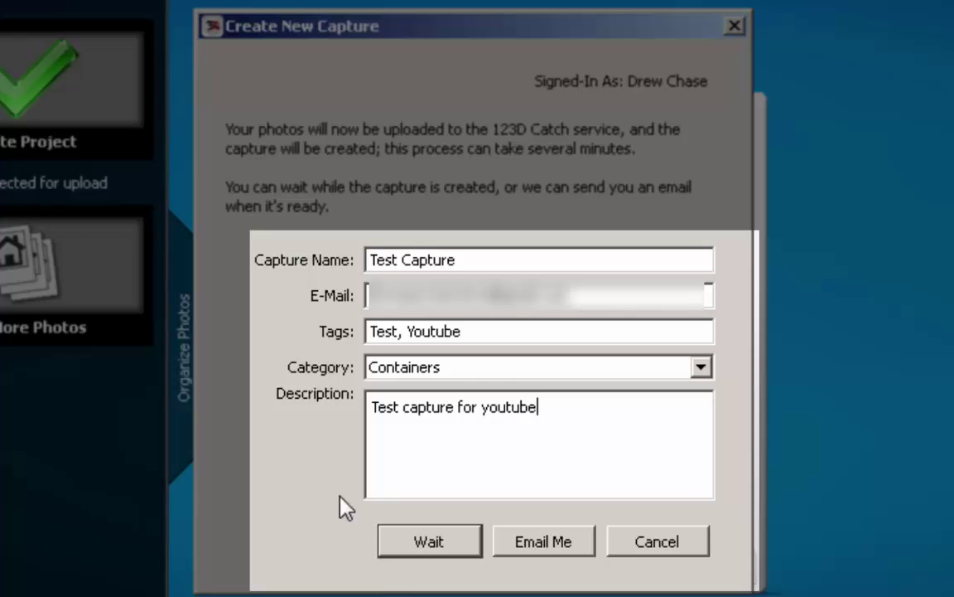
triple_click(587, 410)
click(586, 410)
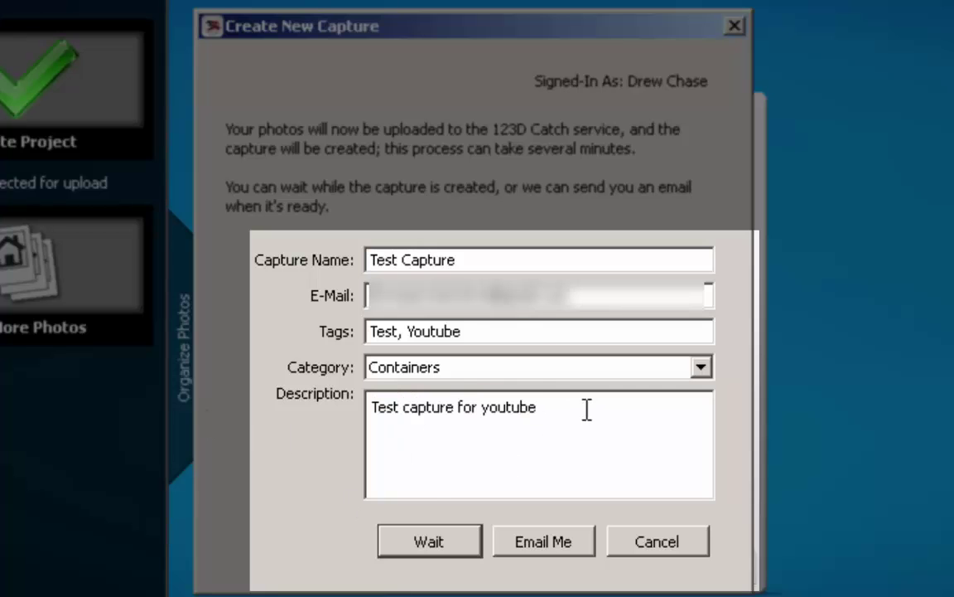
double_click(548, 331)
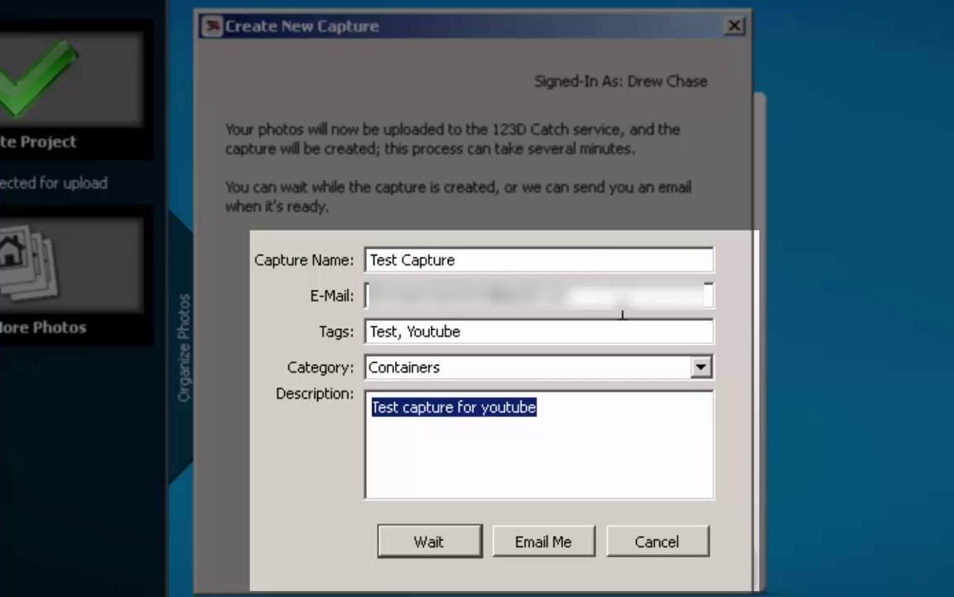
click(629, 415)
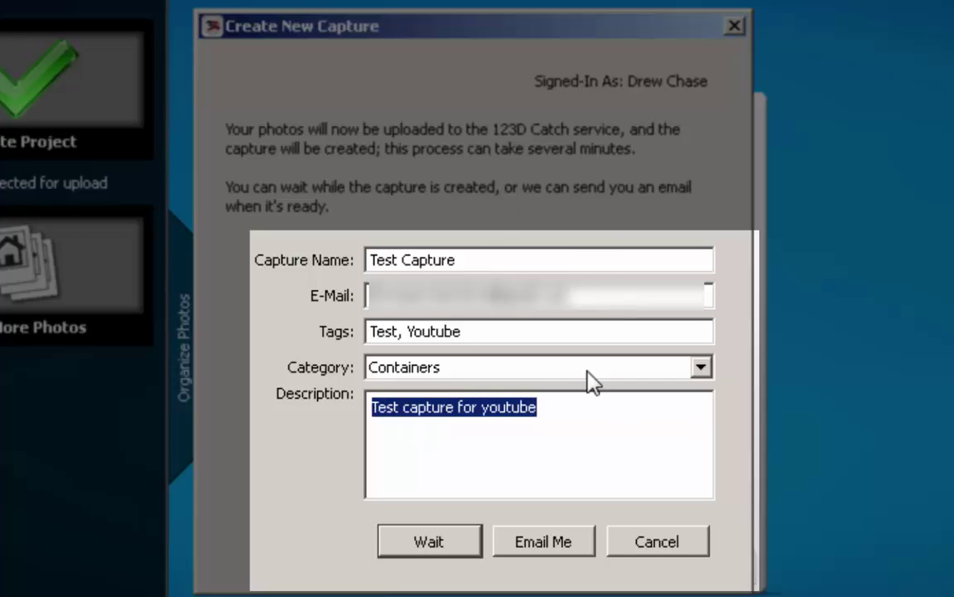
- Submit the capture details with Wait so the photos upload for processing
drag(560, 326, 185, 321)
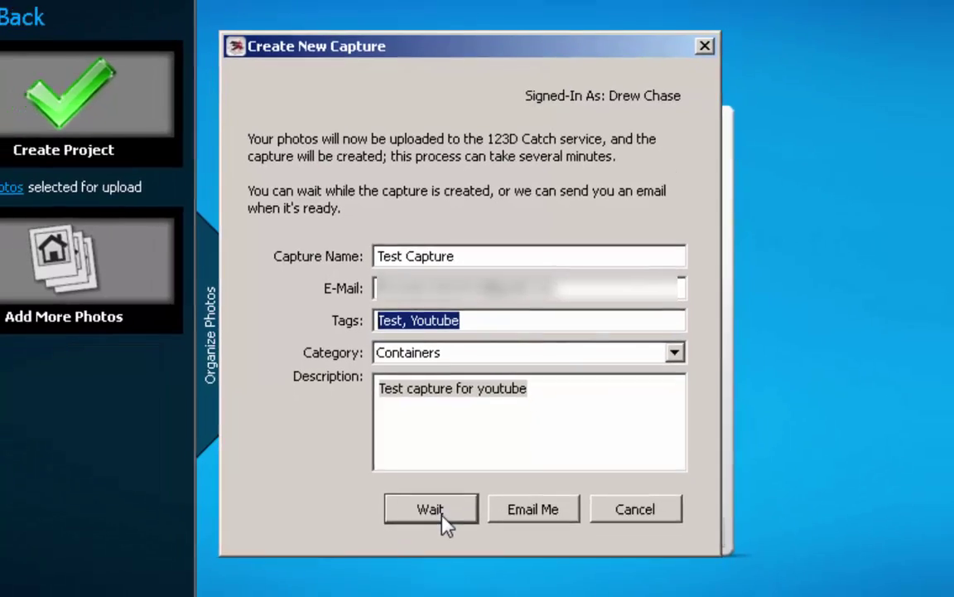
click(440, 545)
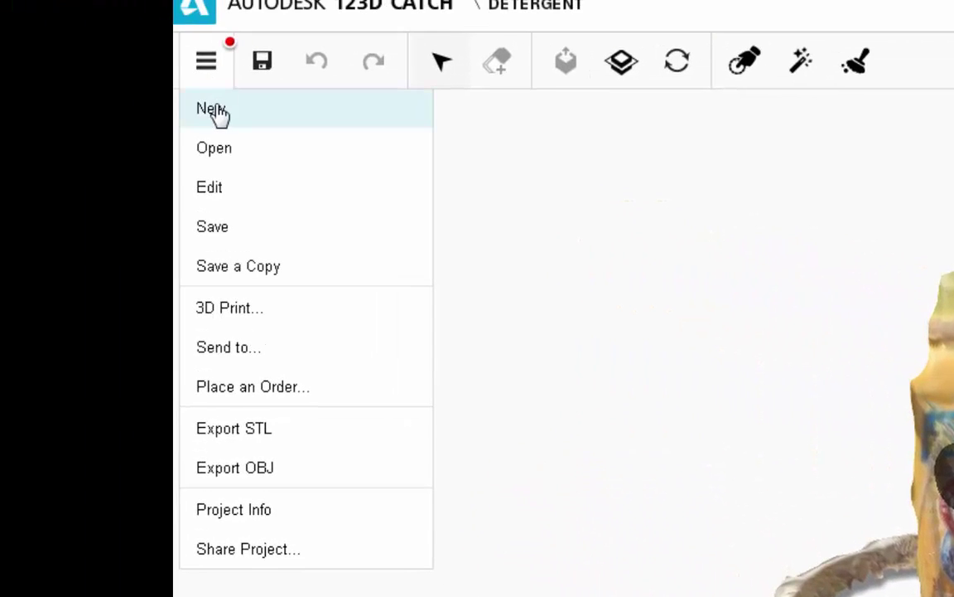
- Close the project options list and reload the Detergent capture page
click(206, 64)
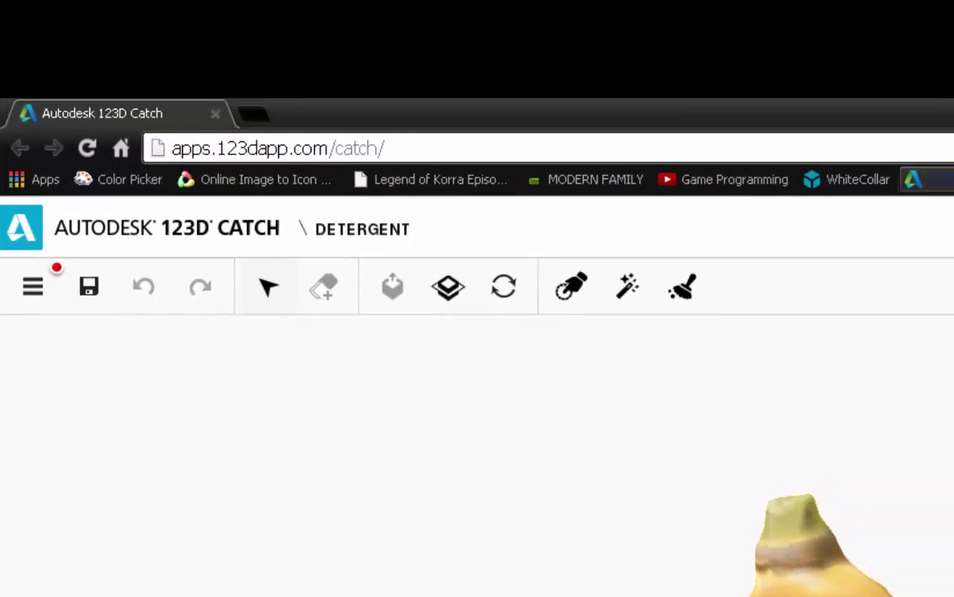
click(923, 179)
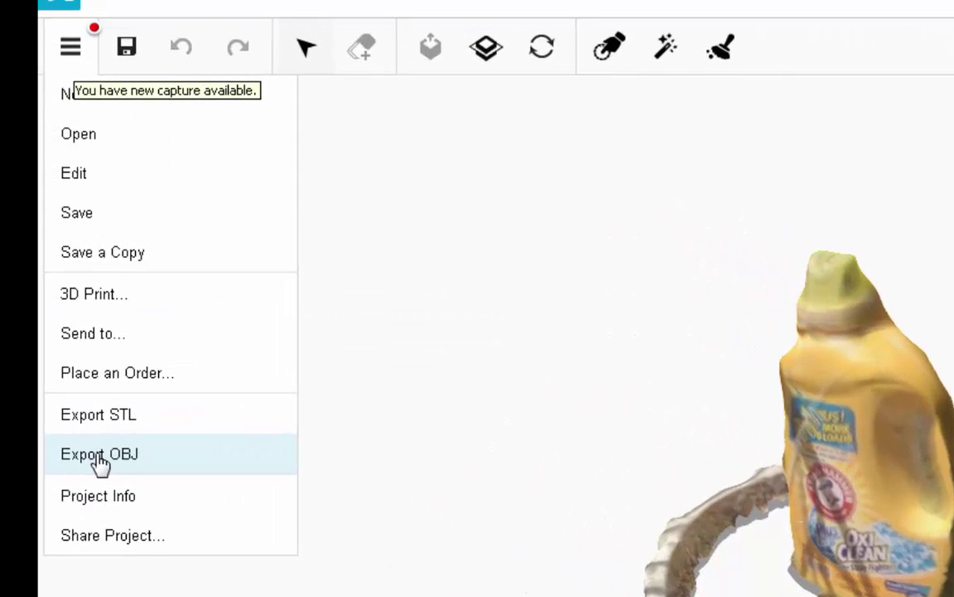
- Export the Detergent capture as an OBJ zip, then cancel the browser download
click(99, 457)
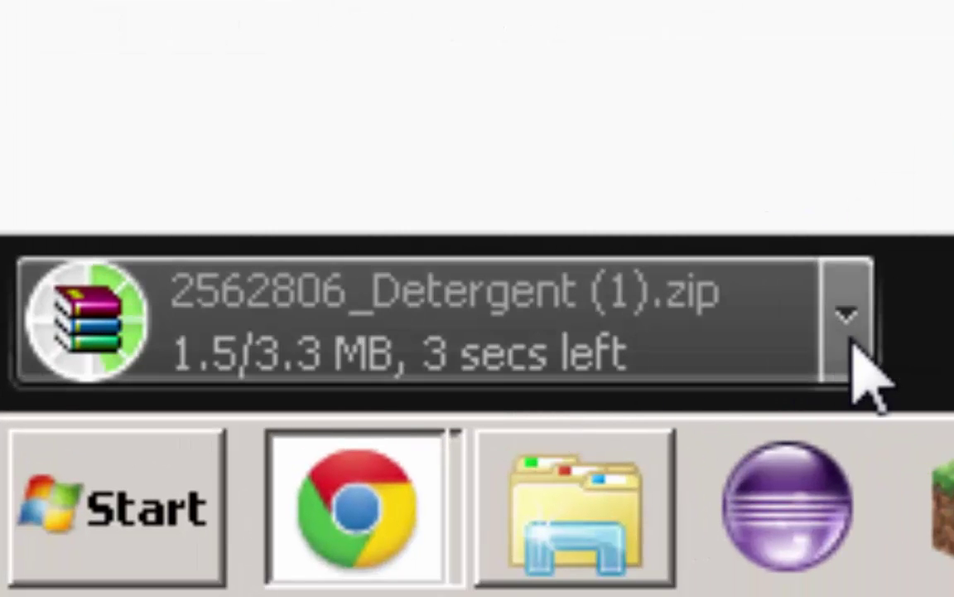
click(849, 313)
click(878, 191)
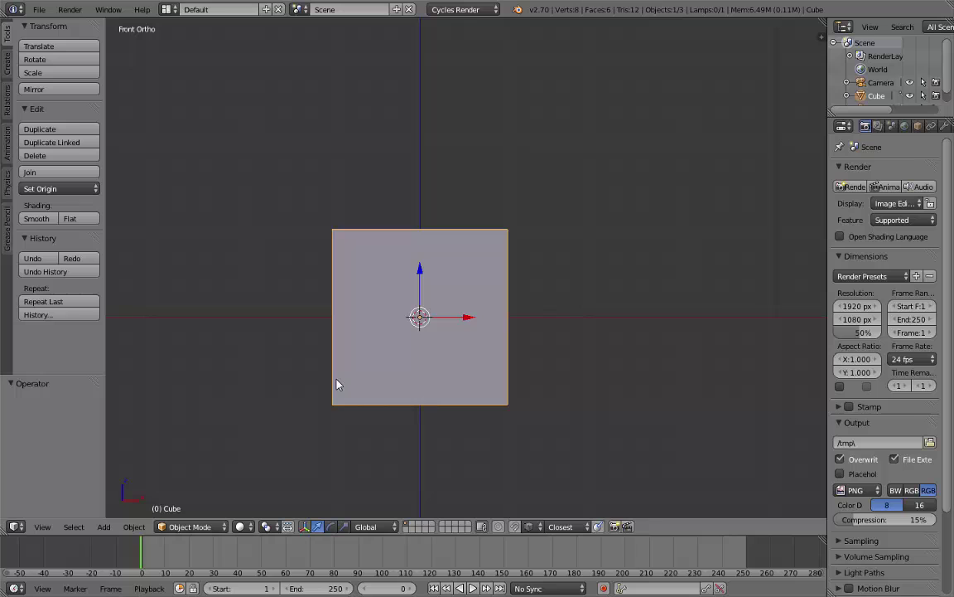
- Delete the default cube and import sculpt.obj from the Detergent folder as Wavefront OBJ
key(x)
click(533, 375)
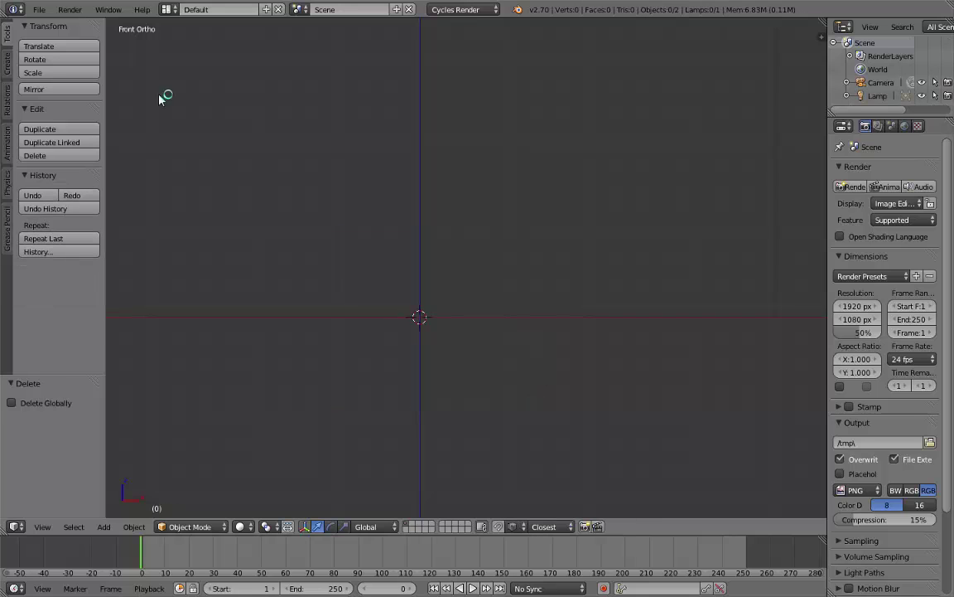
click(39, 10)
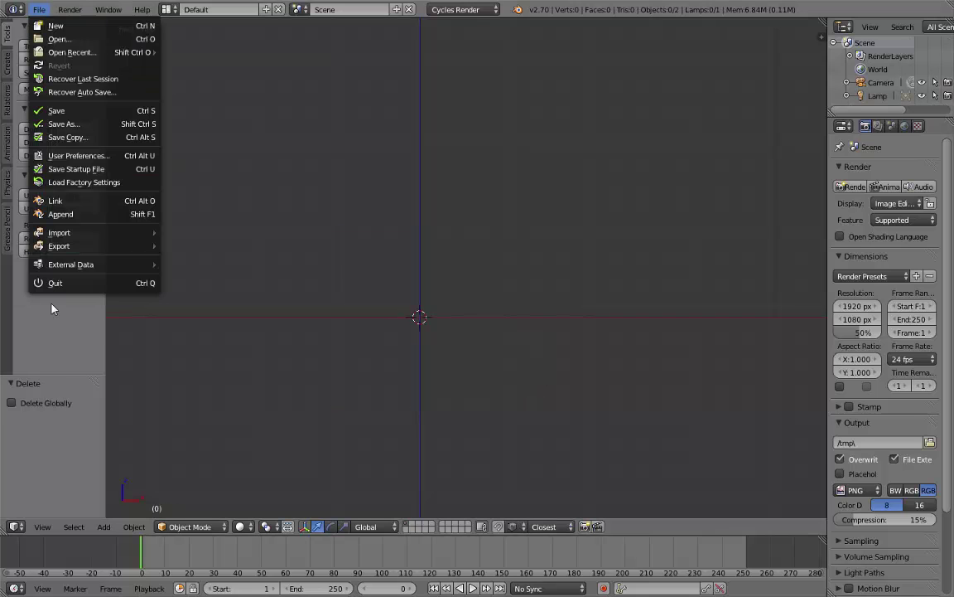
click(39, 9)
mouse_move(75, 232)
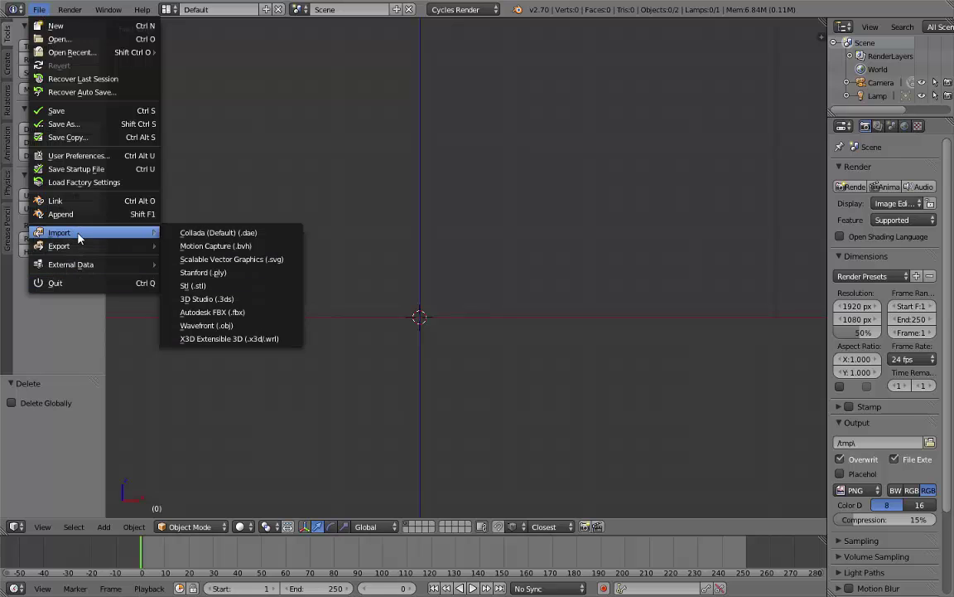
click(267, 325)
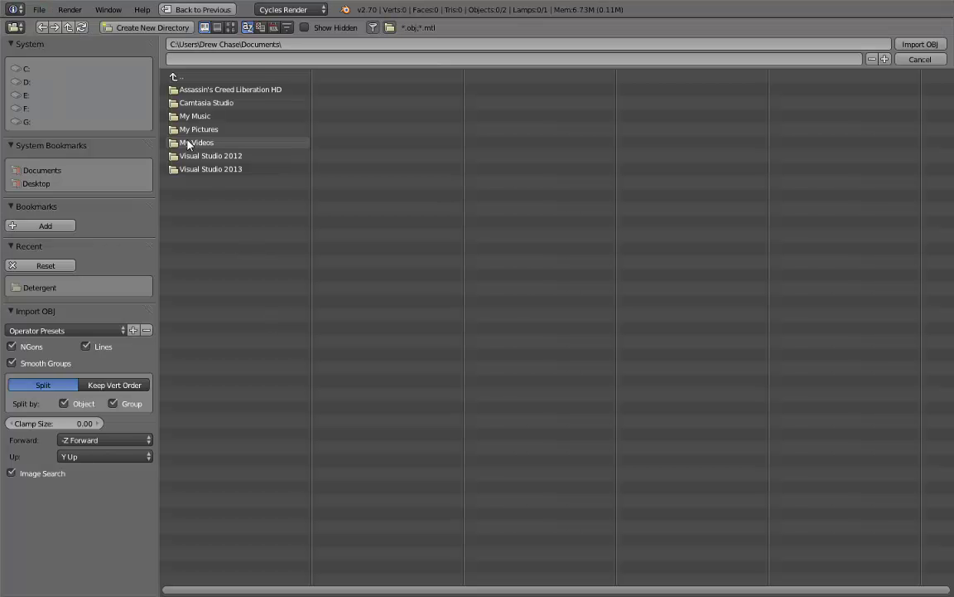
click(55, 286)
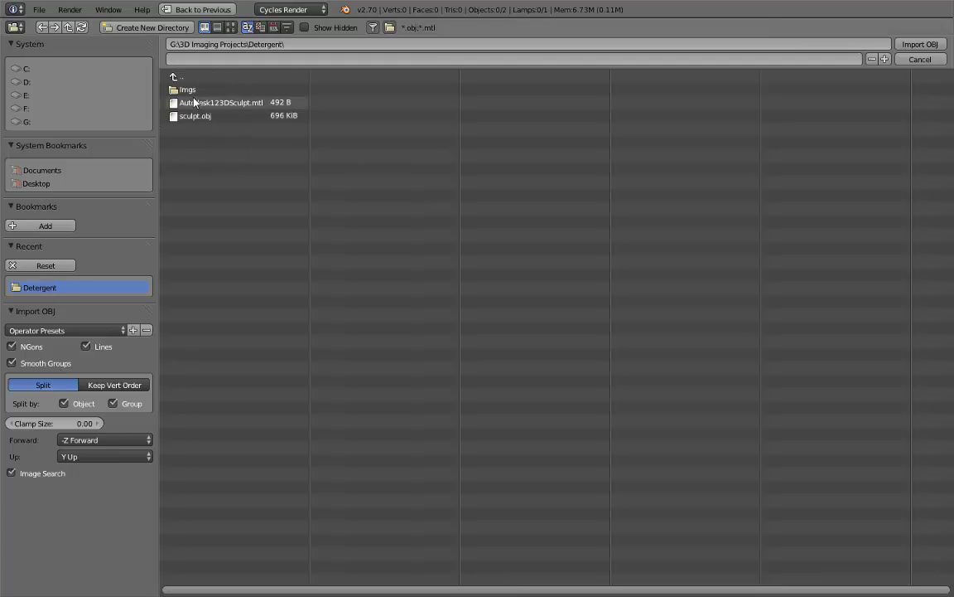
click(195, 118)
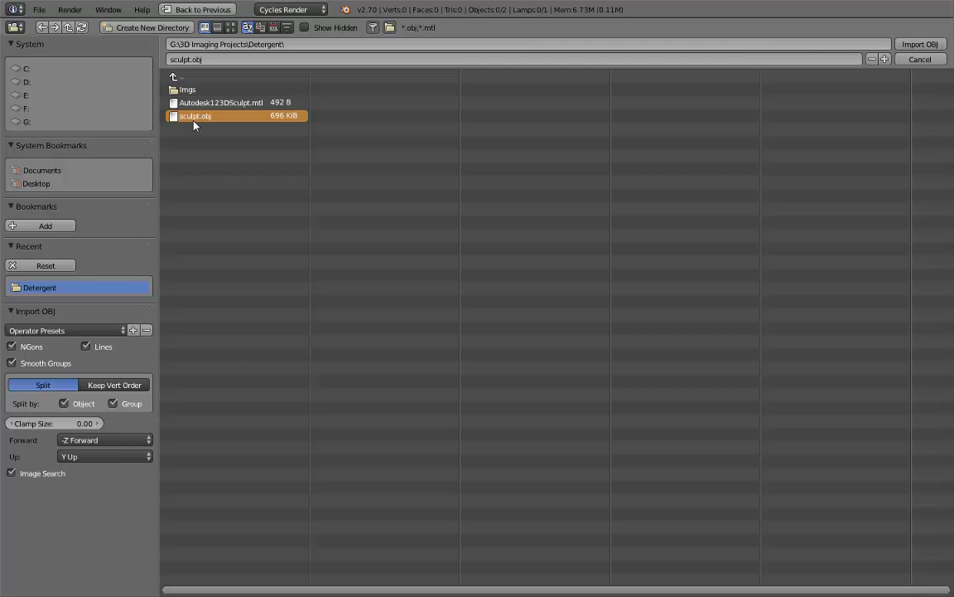
click(918, 44)
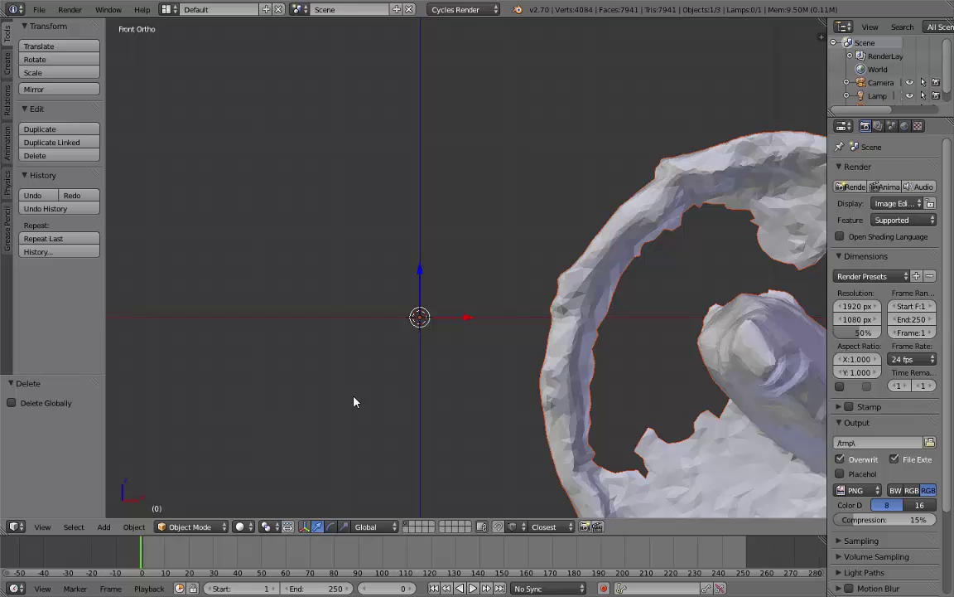
- Set viewport shading to Texture, orbit to a perspective view, and check a render
click(240, 526)
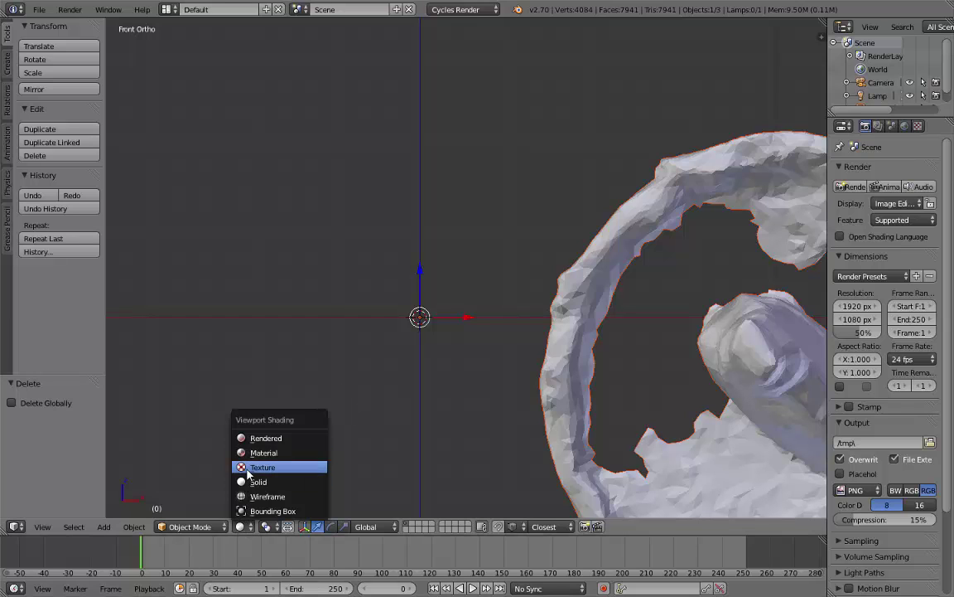
click(249, 466)
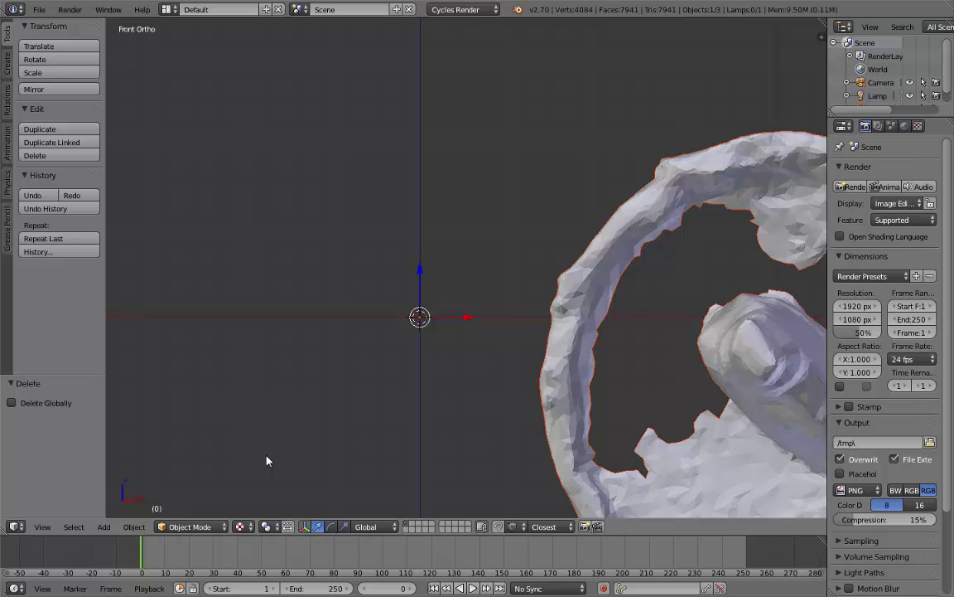
middle_drag(307, 359, 222, 324)
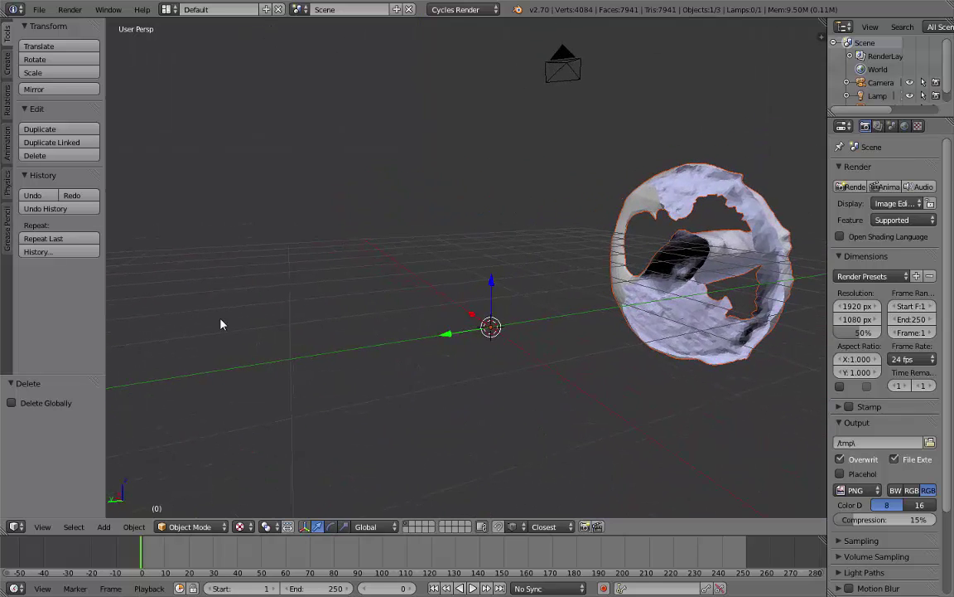
scroll(486, 237, down, 3)
middle_drag(485, 237, 298, 422)
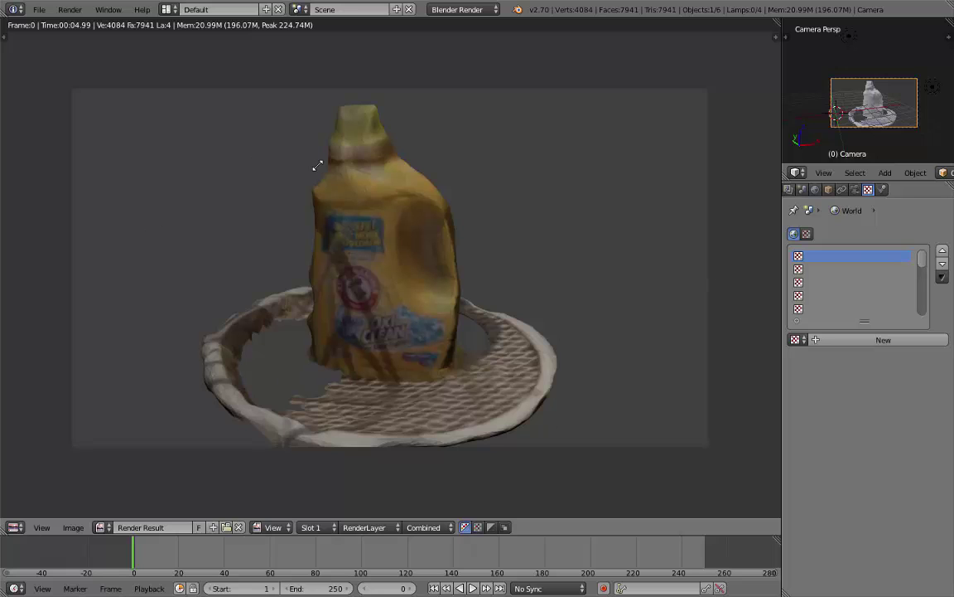
key(Escape)
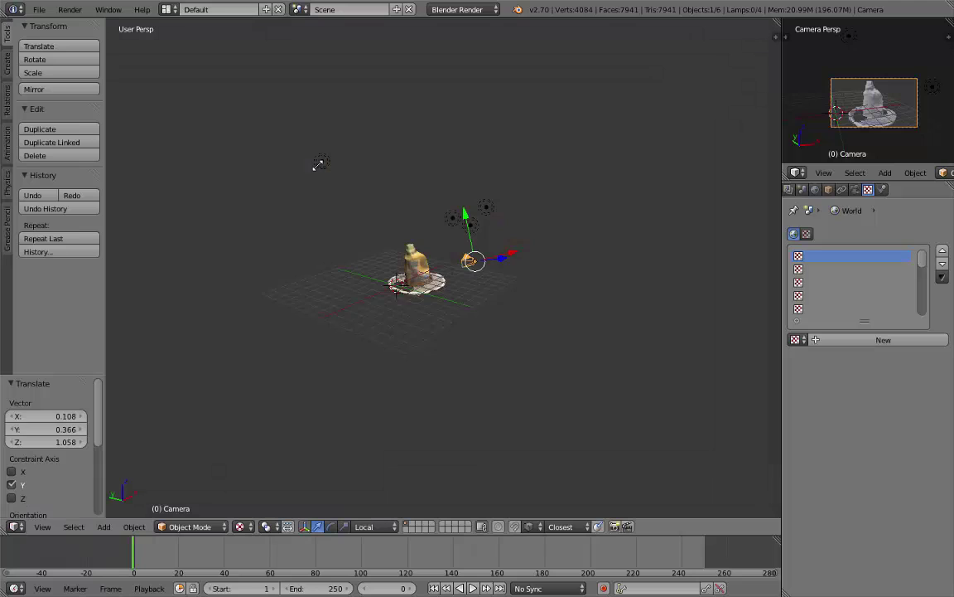
- Select the sculpt bottle mesh and switch it into Edit Mode
scroll(507, 277, up, 10)
scroll(710, 189, down, 10)
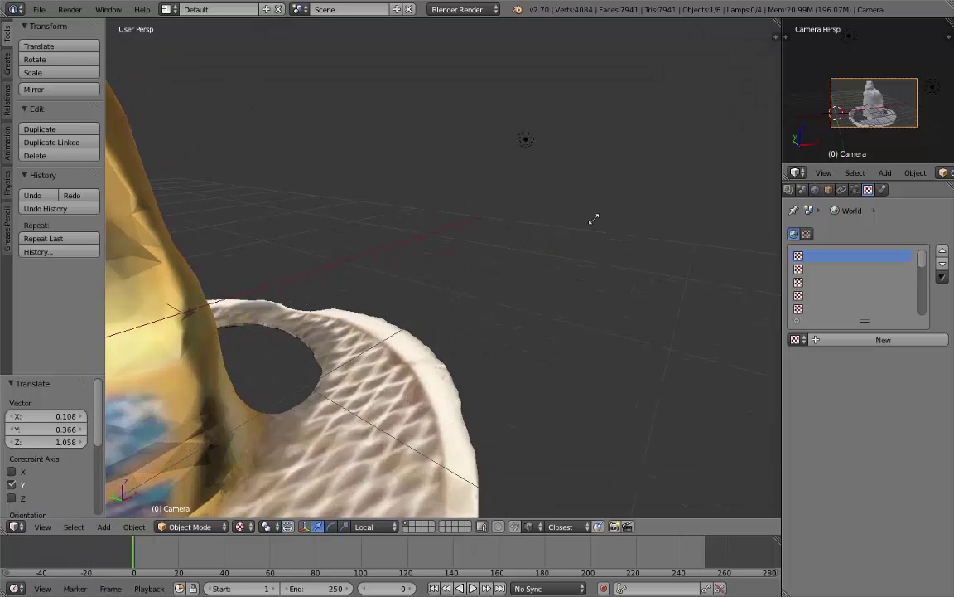
middle_drag(457, 298, 436, 373)
right_click(420, 253)
key(Tab)
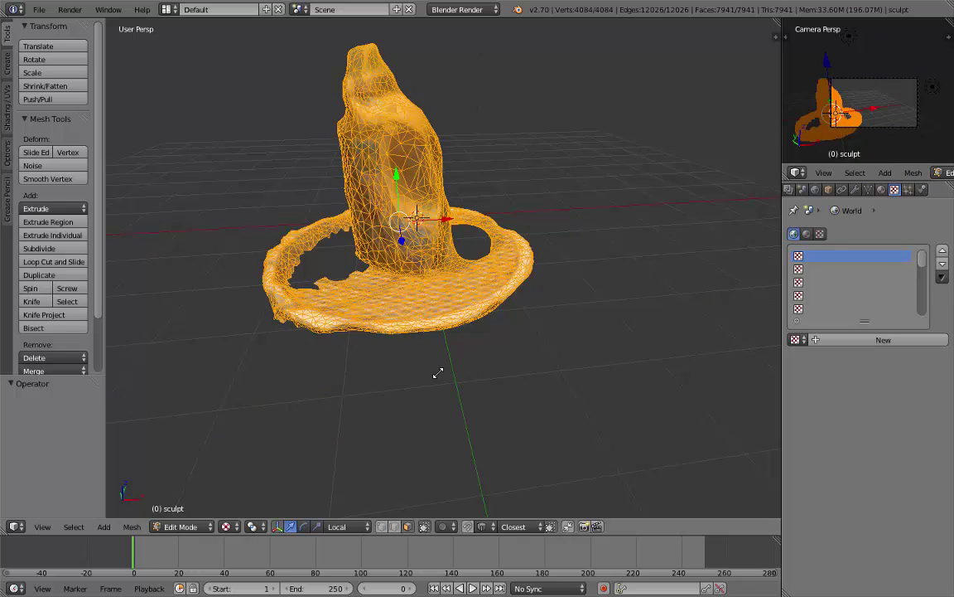